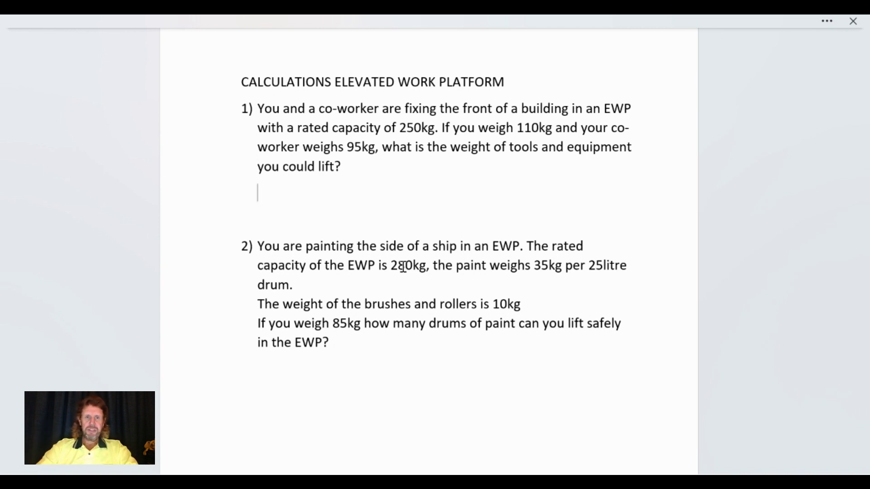
# Write question 1's working in red: 110 + 95 = 205, then 250 - 205 = 45kg below.
pyautogui.write('110 ')
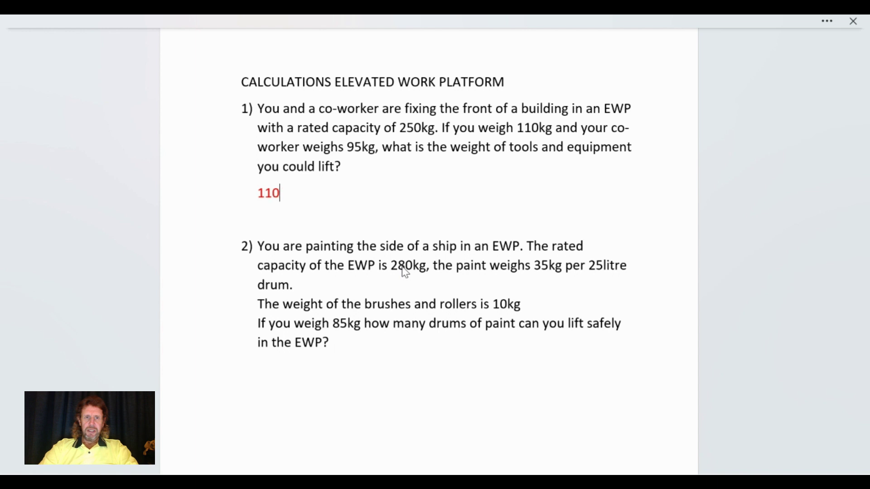
pyautogui.write('+ ')
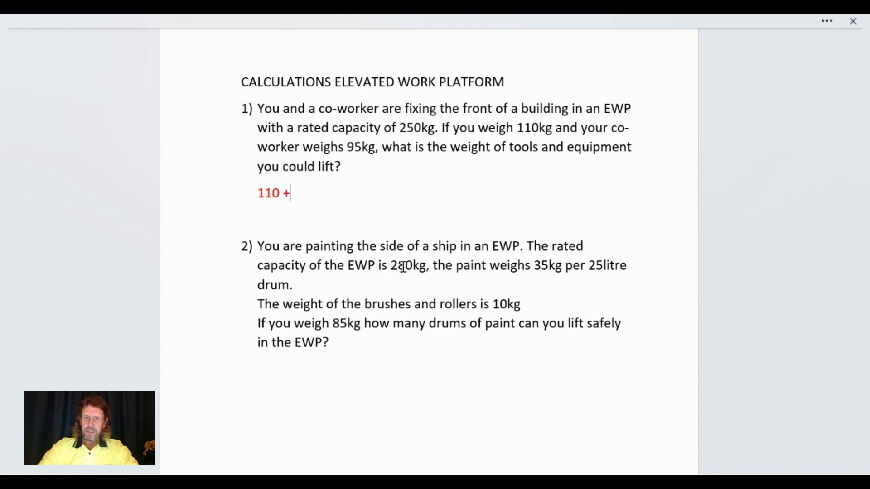
pyautogui.write('95k')
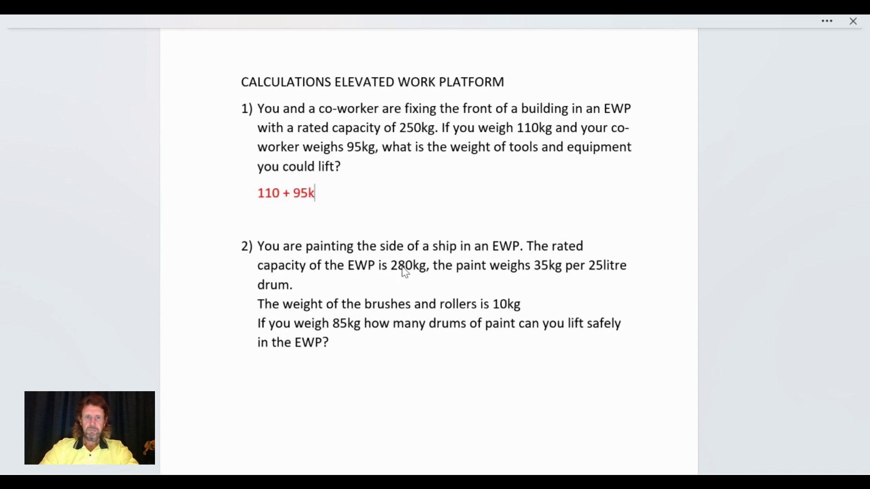
pyautogui.press('BackSpace')
pyautogui.write('=')
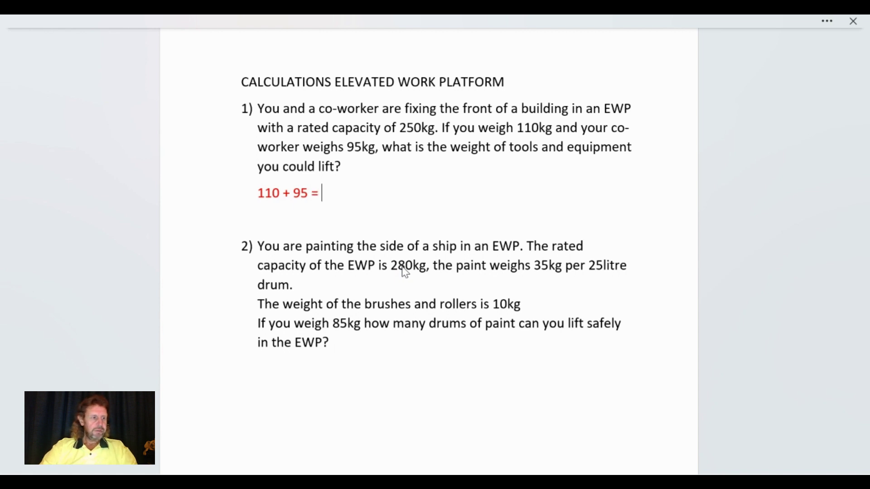
pyautogui.write(' 205')
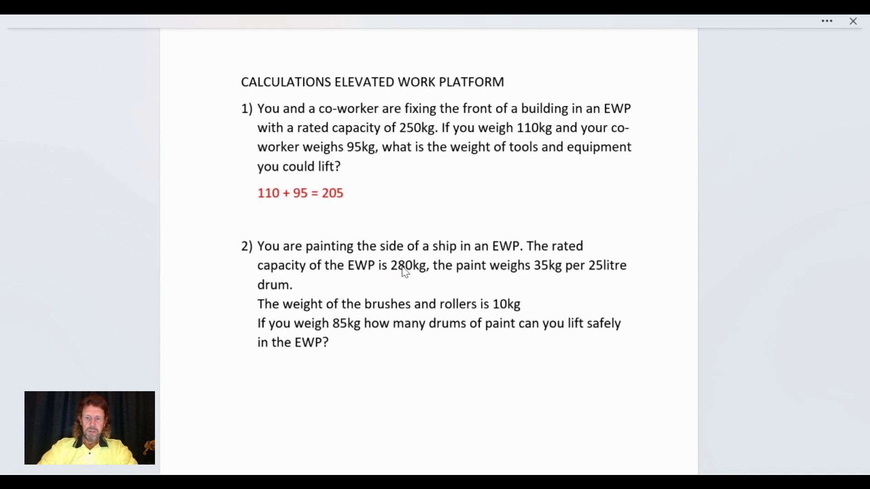
pyautogui.press('Return')
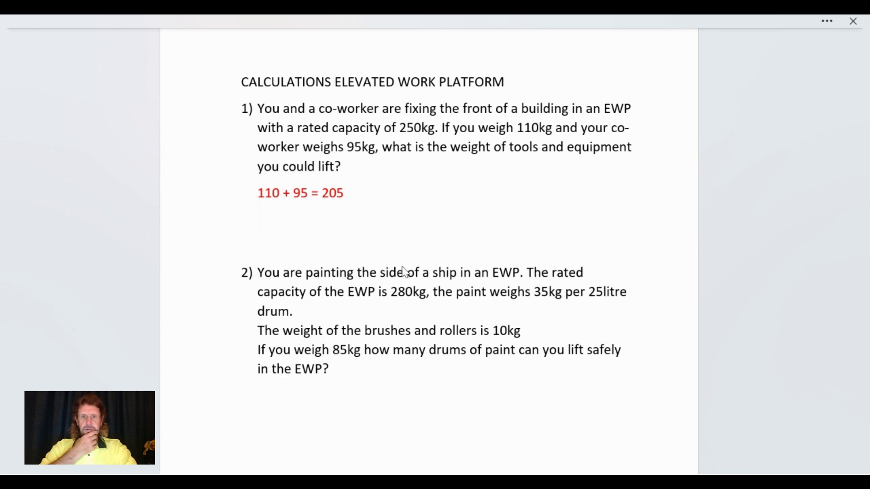
pyautogui.write('250')
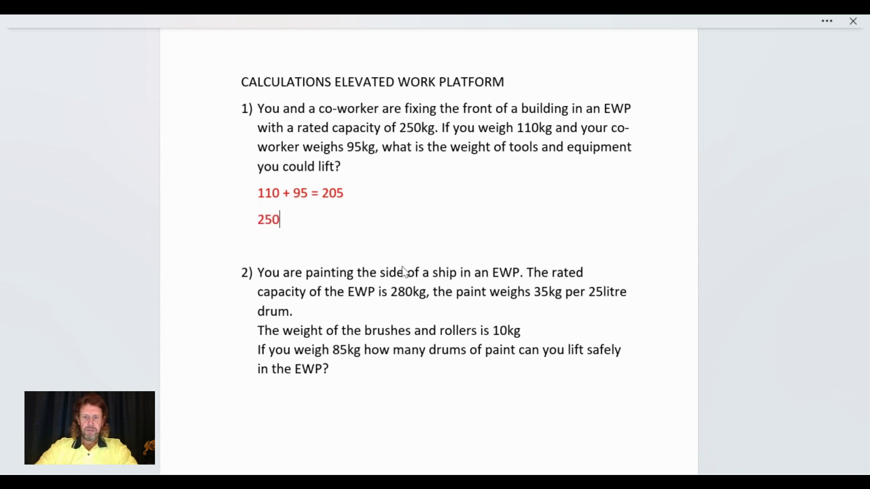
pyautogui.write(' - 2')
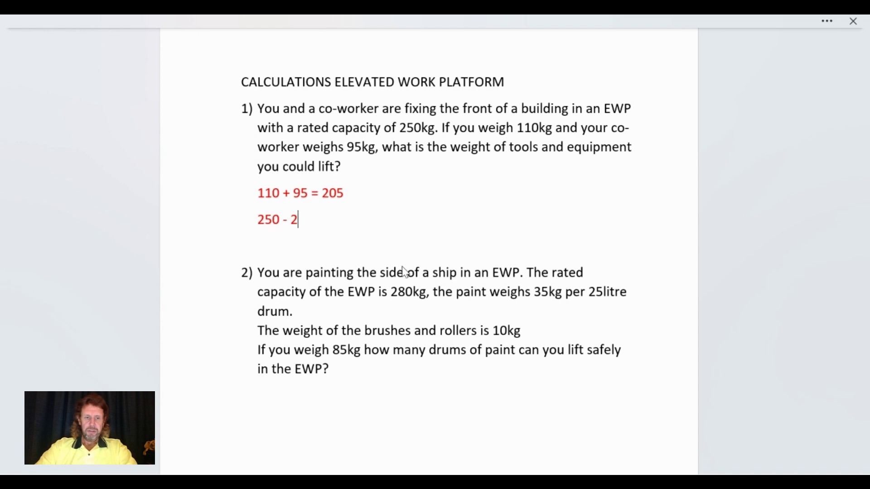
pyautogui.write('05 = ')
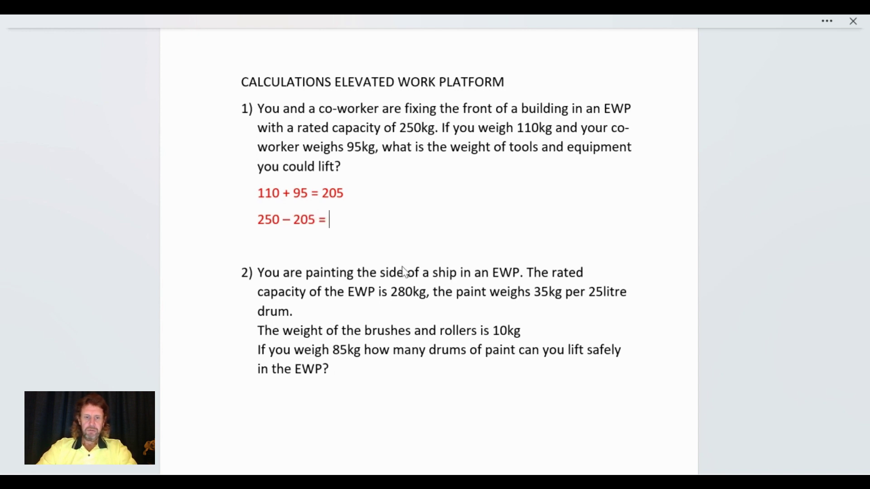
pyautogui.write('45kg')
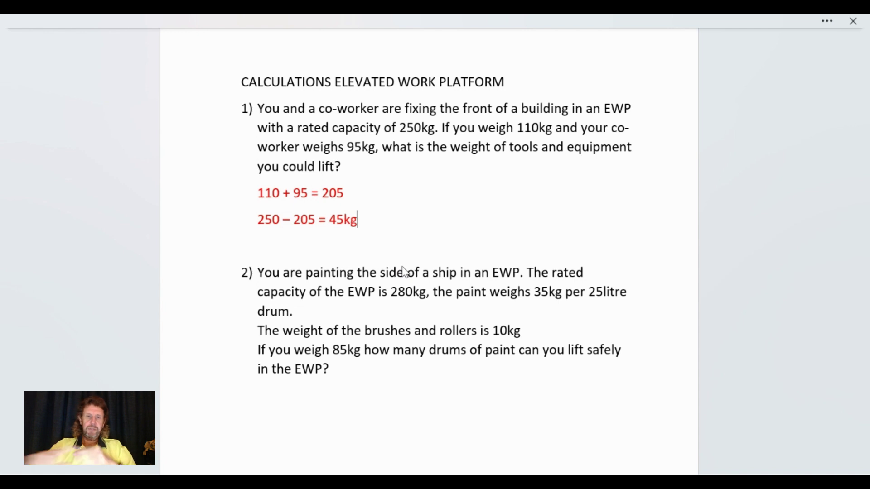
# Scroll down to question 2 and add an empty answer line under it.
pyautogui.scroll(-3, 410, 272)
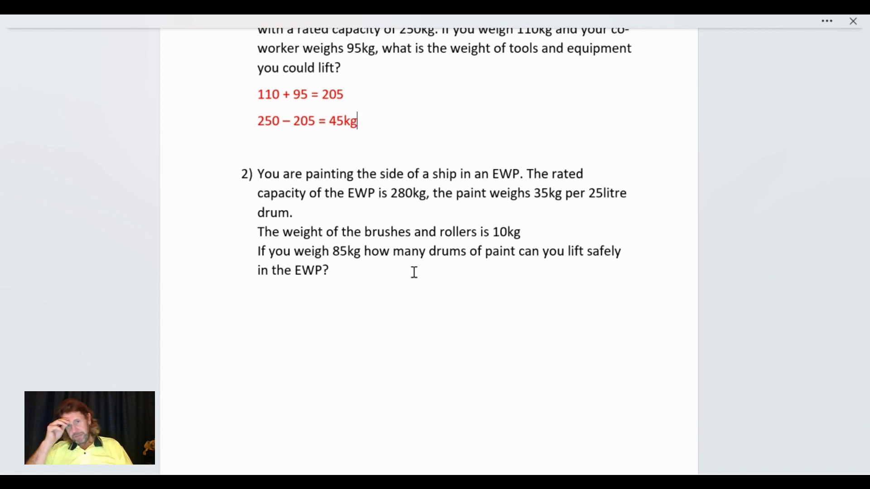
pyautogui.click(349, 287)
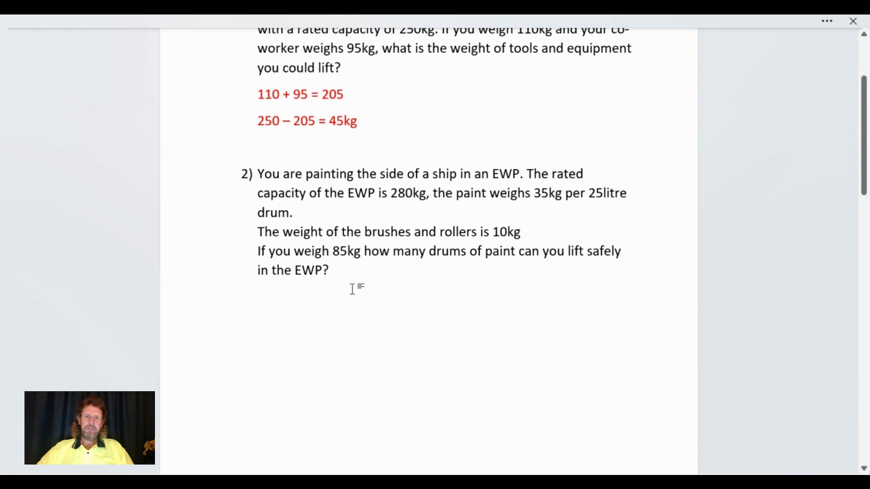
pyautogui.press('Return')
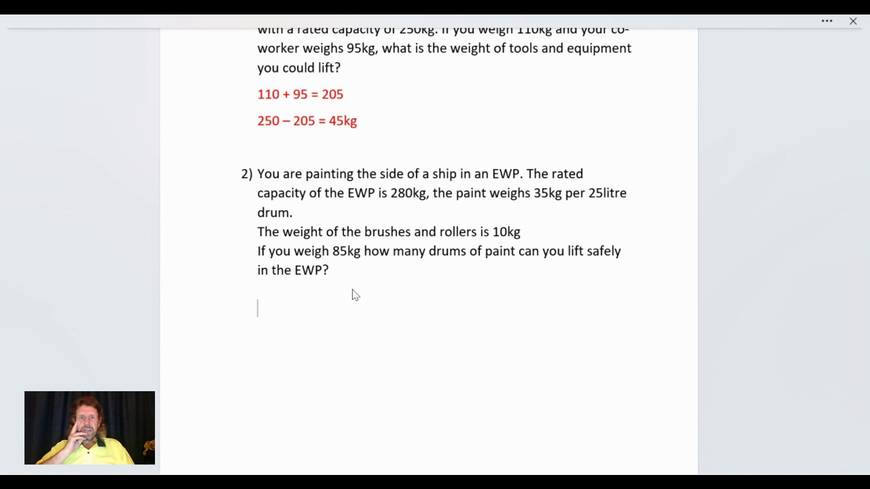
# Enter the calculation 280 - 10 - 85 = 185 in red, with a space before 85.
pyautogui.write('280')
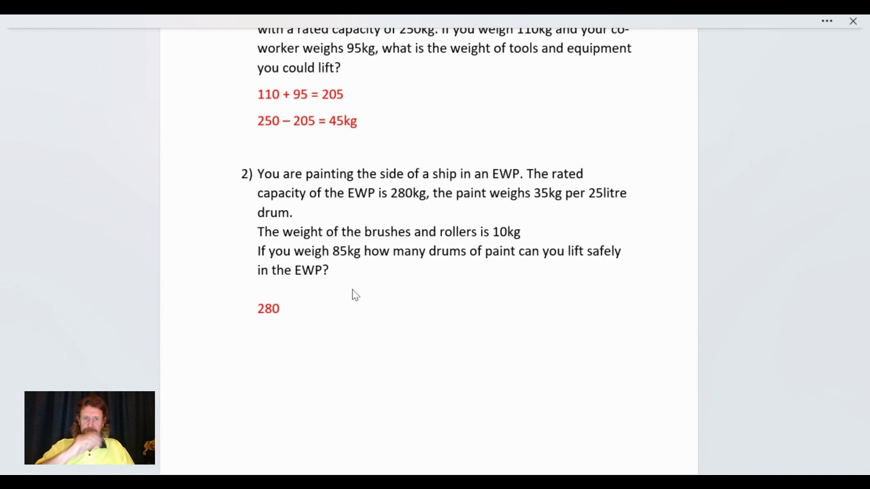
pyautogui.write(' -')
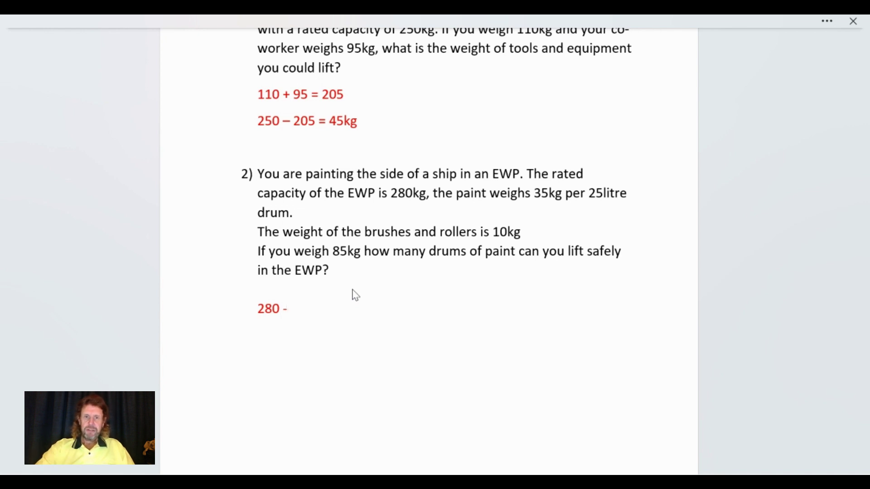
pyautogui.write(' 1')
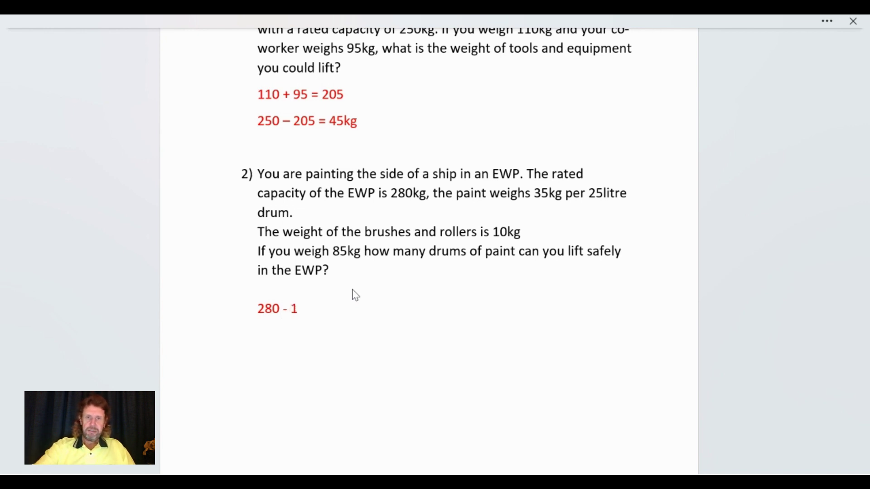
pyautogui.write('0 ')
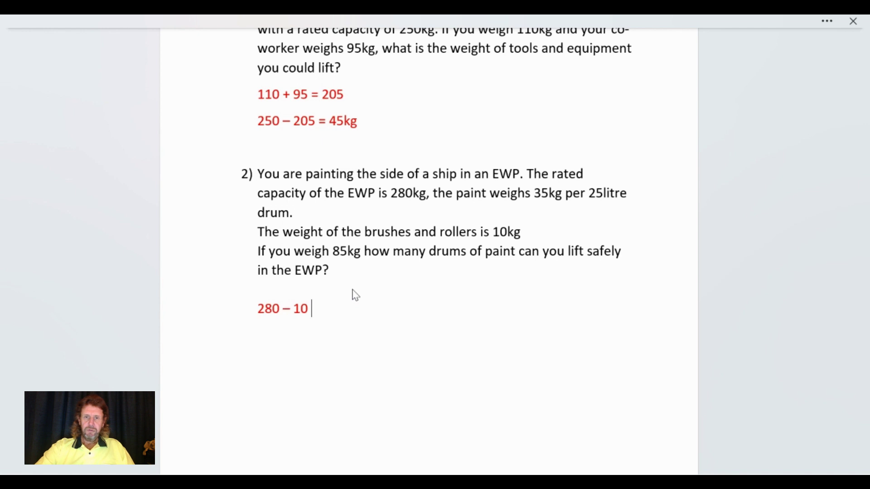
pyautogui.write('-')
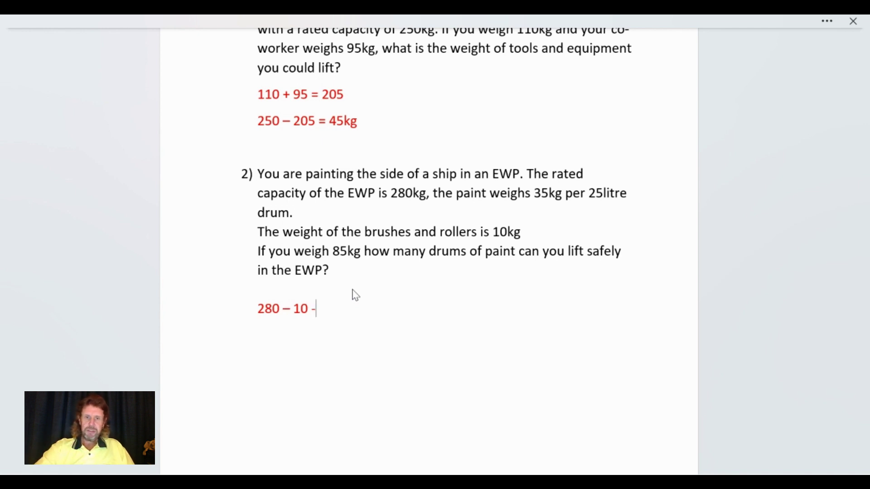
pyautogui.write('85')
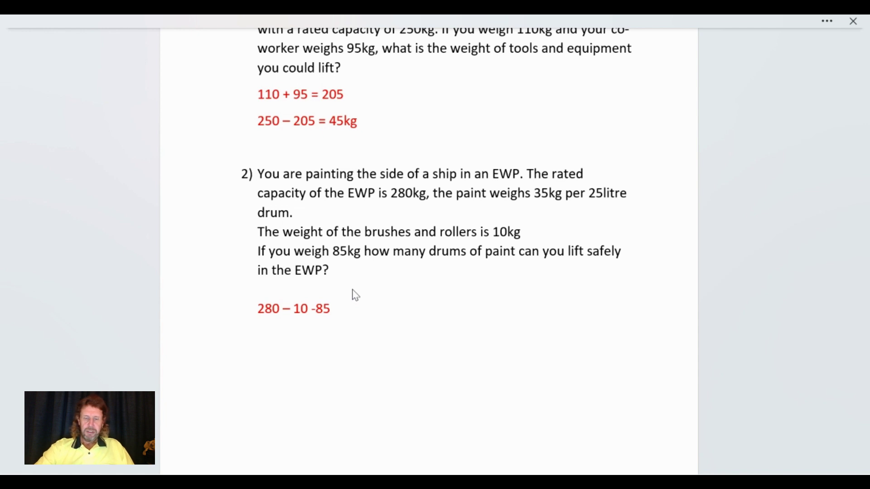
pyautogui.write(' =')
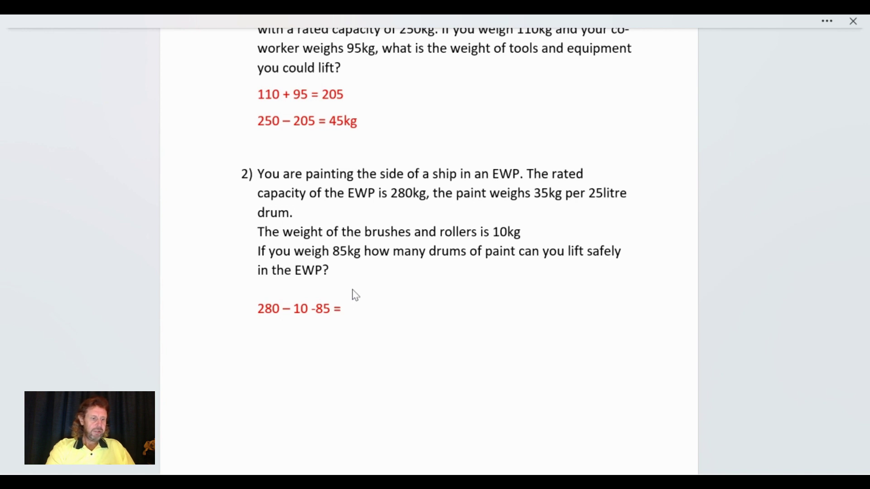
pyautogui.click(318, 308)
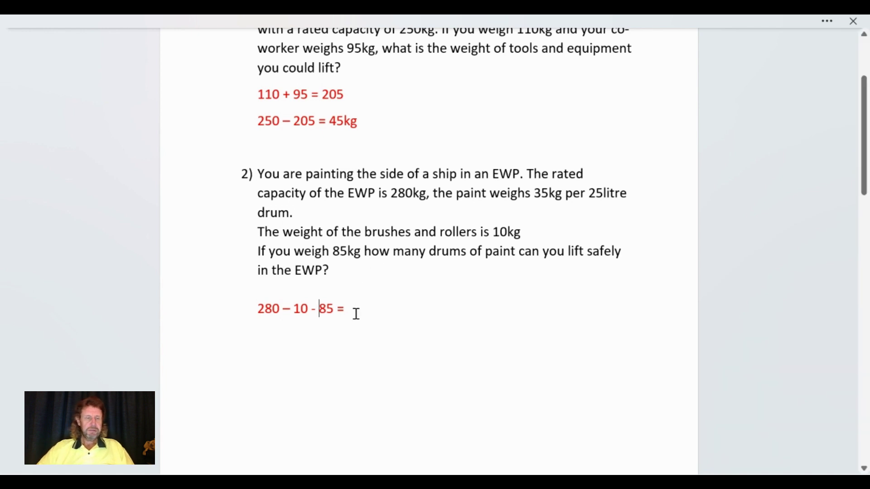
pyautogui.click(417, 322)
pyautogui.write('1')
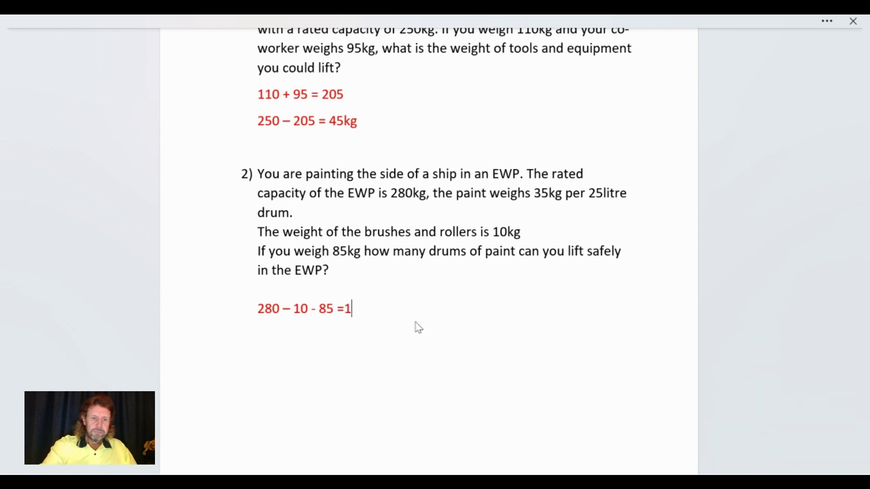
pyautogui.write('85')
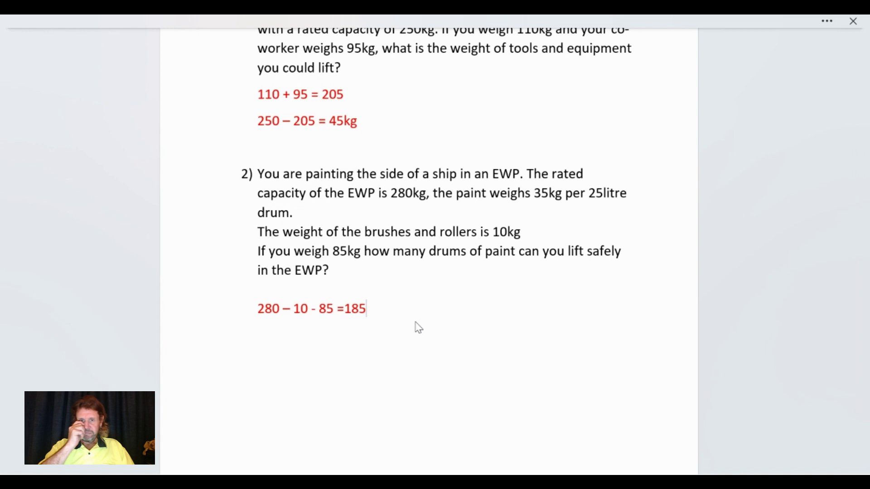
pyautogui.press('Return')
# Add 185 / 35 = 5.285 and the answer line '5 drums of paint'.
pyautogui.write('1')
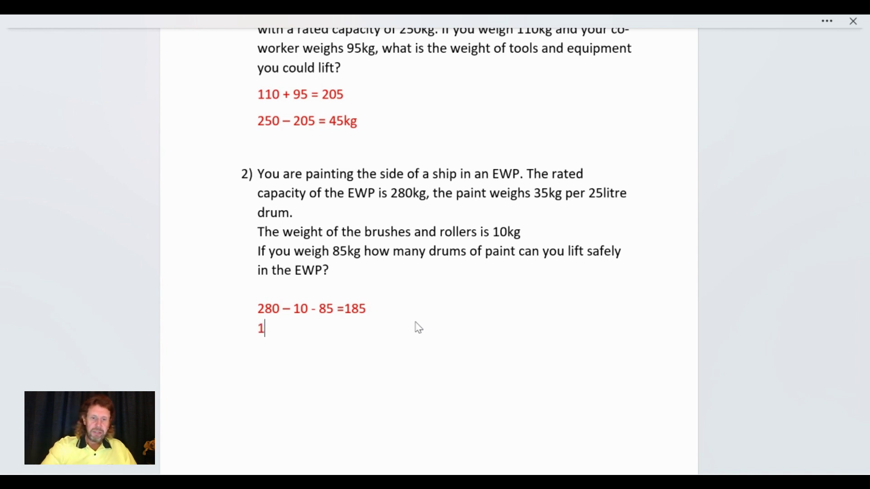
pyautogui.write('85')
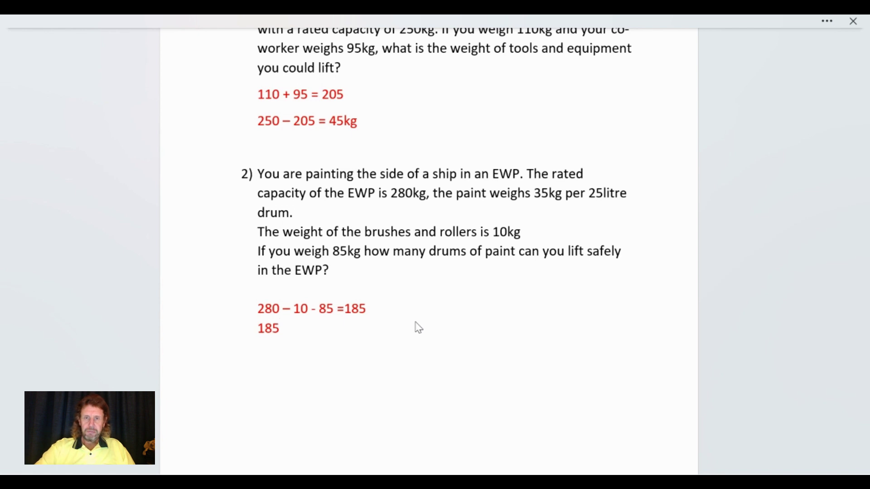
pyautogui.write(' /')
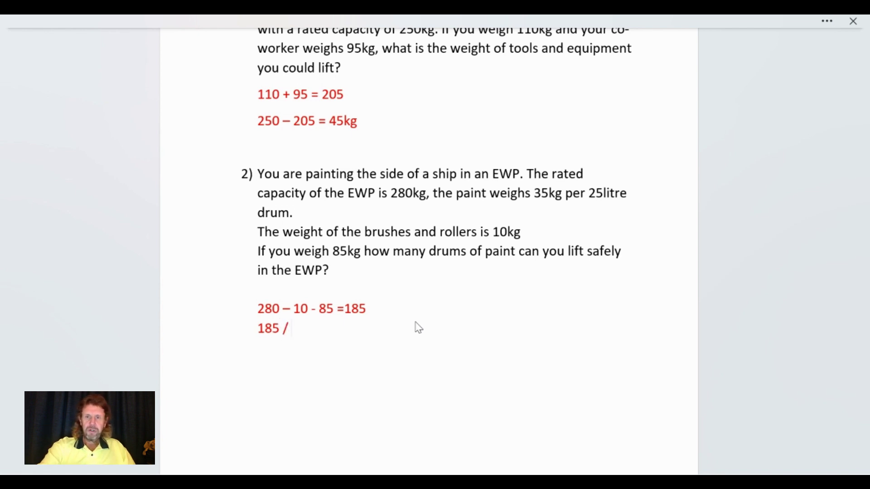
pyautogui.write(' 35')
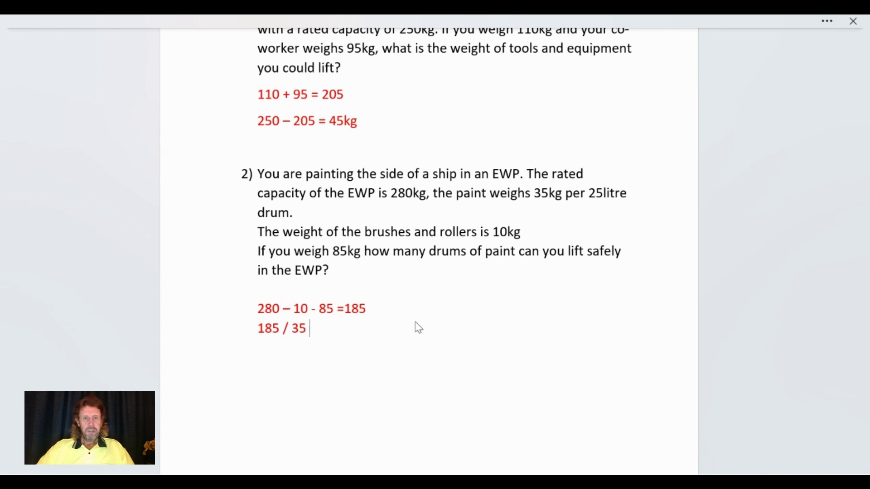
pyautogui.write('= 5')
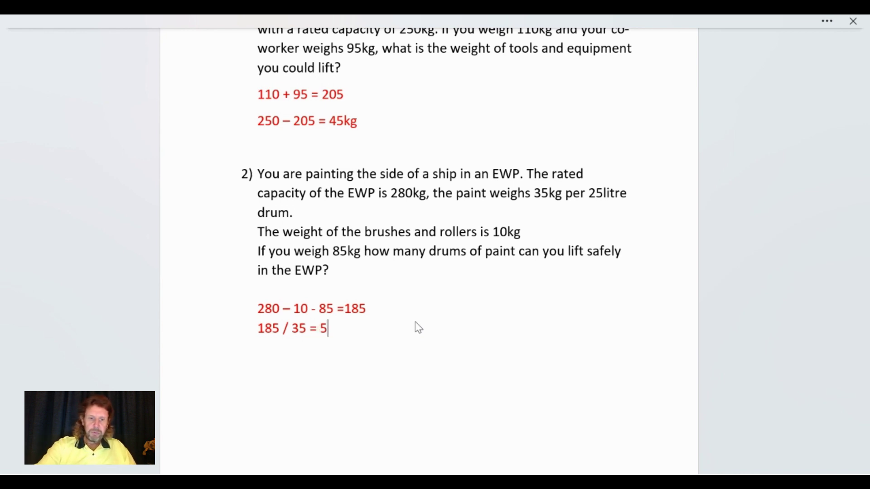
pyautogui.write('.2')
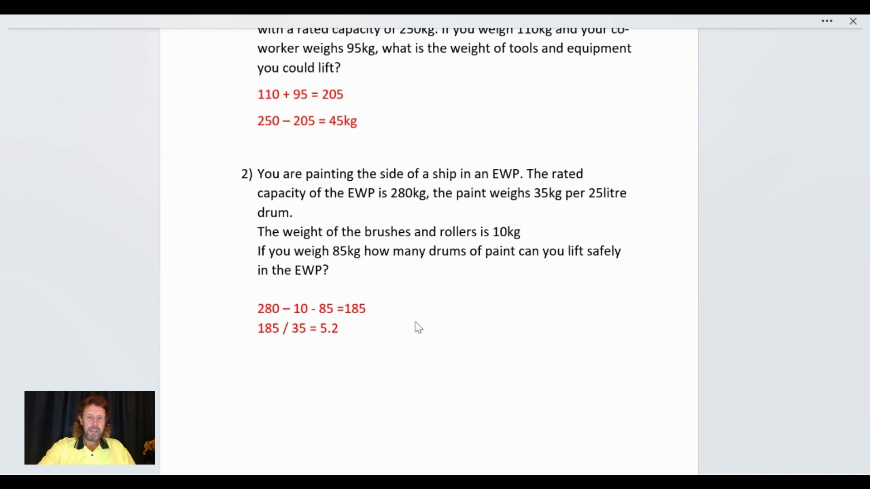
pyautogui.write('85')
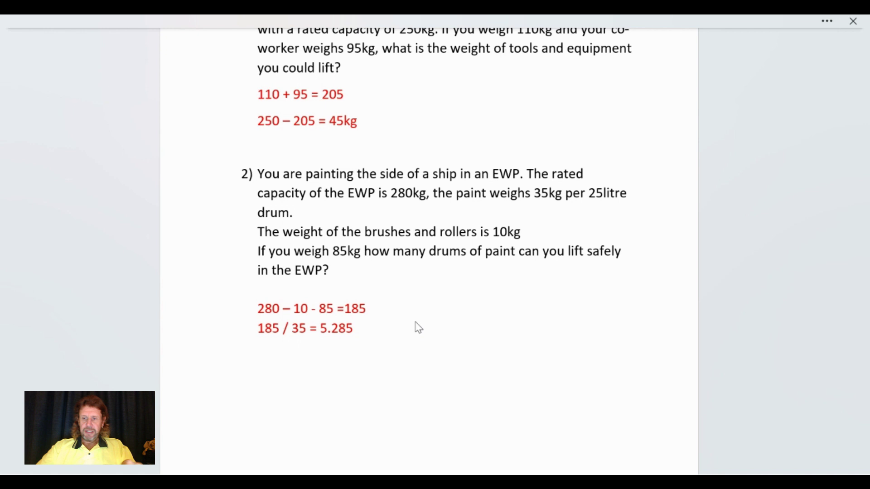
pyautogui.press('Return')
pyautogui.write('5')
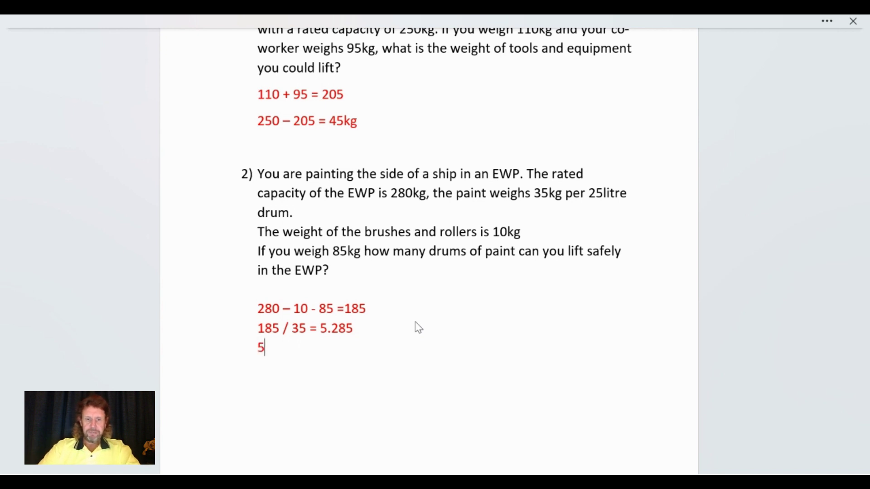
pyautogui.write(' drums of ')
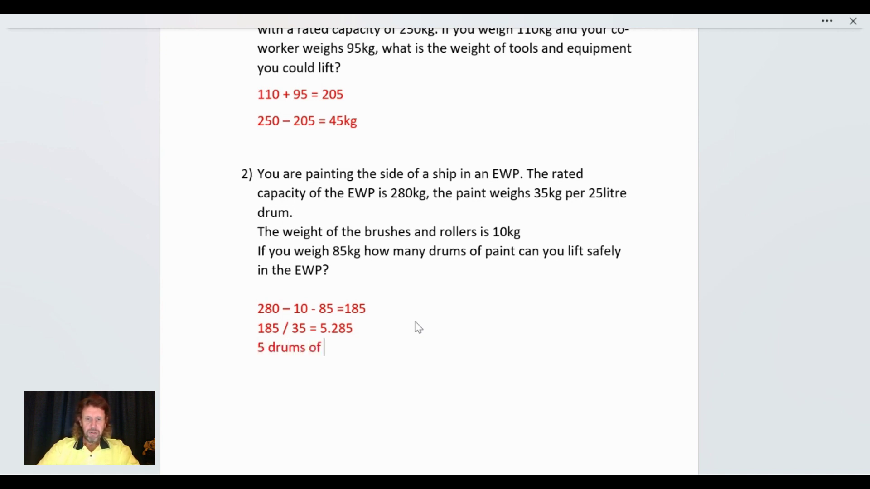
pyautogui.write('paint')
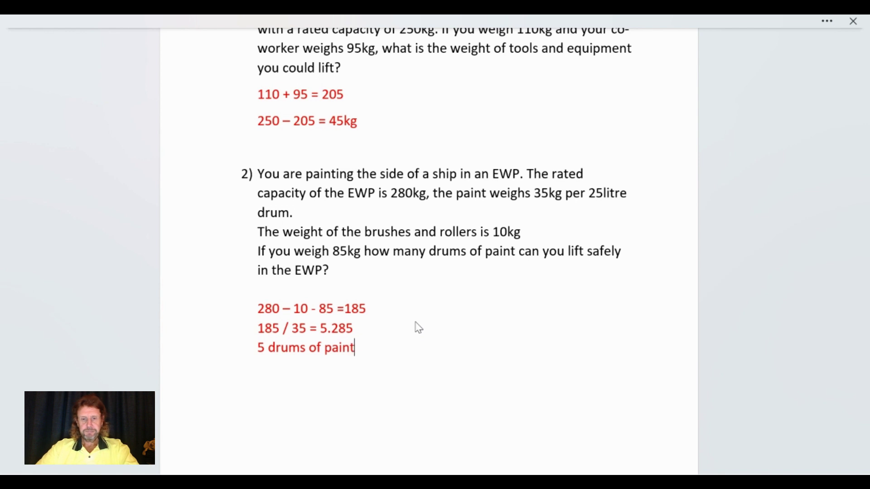
# Delete the 'Can you do the job? YES/NO' line below the EWP operating envelope chart.
pyautogui.scroll(-1, 534, 307)
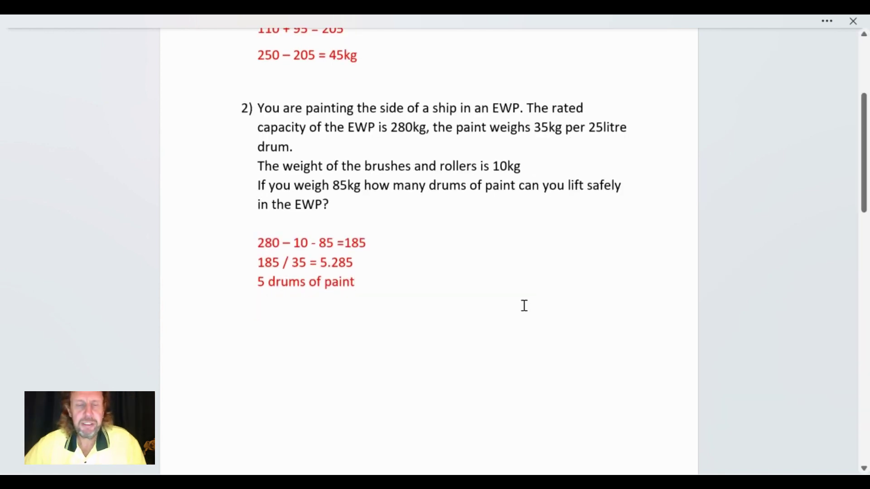
pyautogui.scroll(-10, 526, 303)
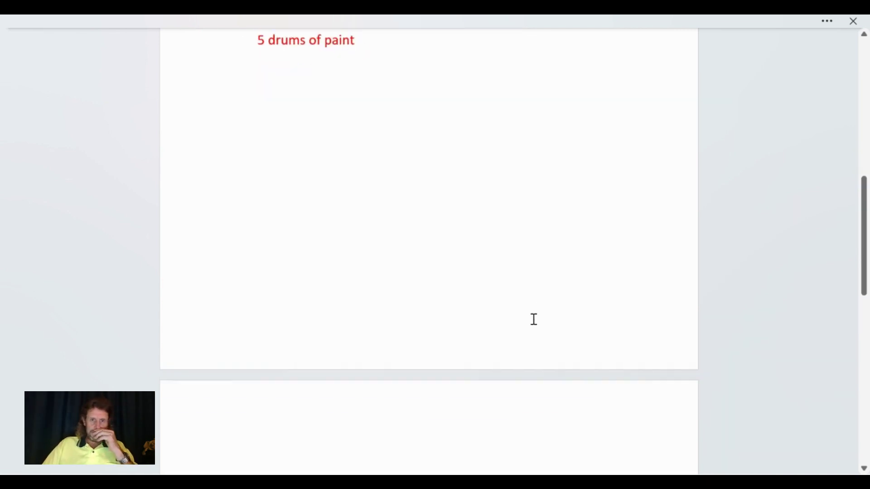
pyautogui.scroll(-4, 512, 338)
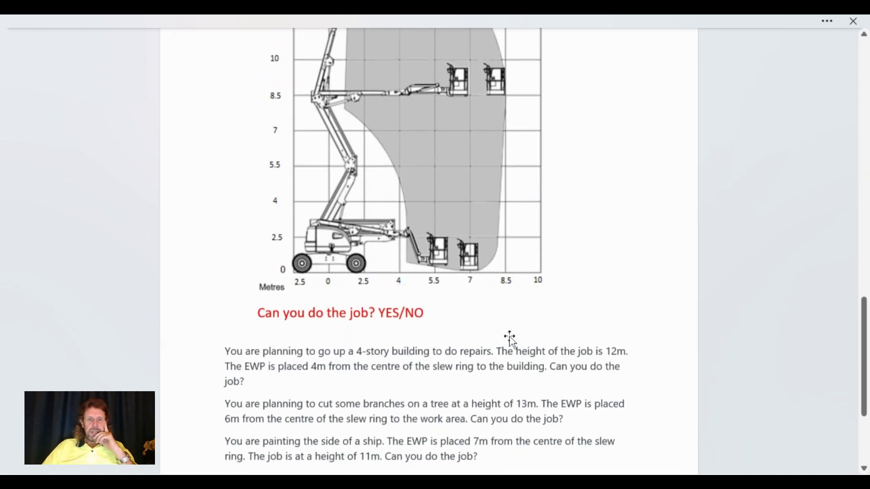
pyautogui.scroll(2, 507, 335)
pyautogui.scroll(-1, 511, 333)
pyautogui.scroll(4, 514, 330)
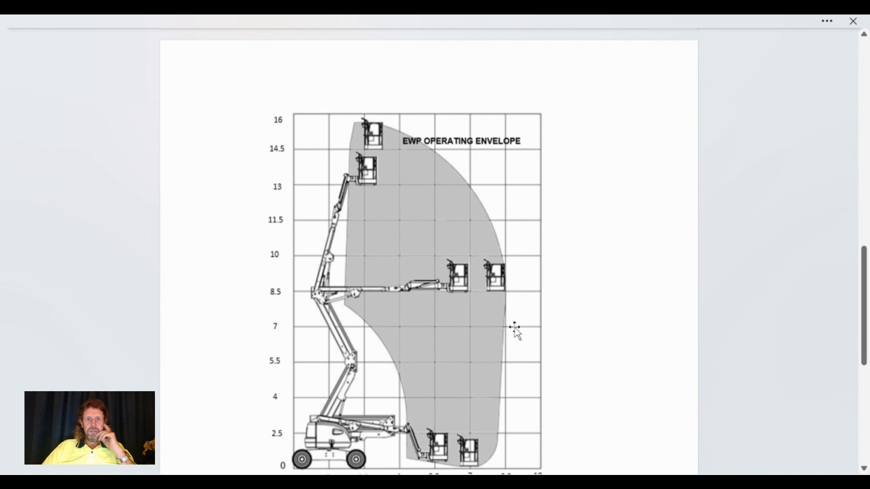
pyautogui.scroll(-3, 514, 331)
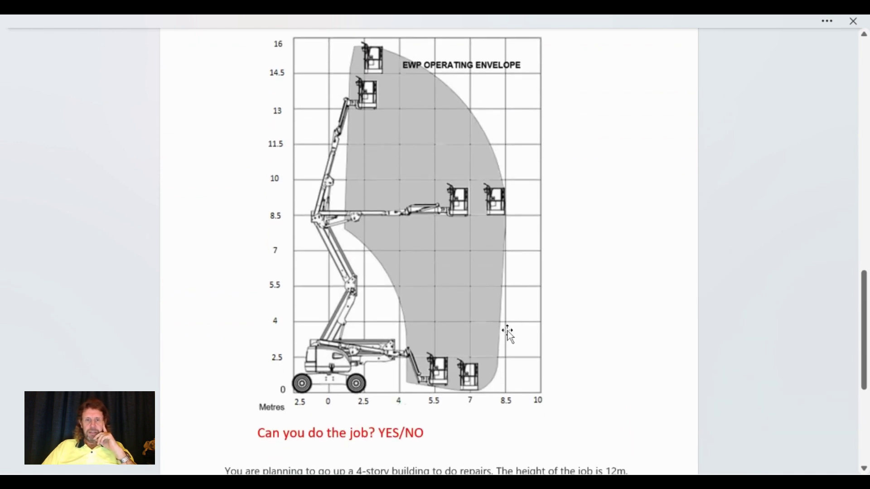
pyautogui.scroll(-2, 557, 322)
pyautogui.scroll(-1, 557, 321)
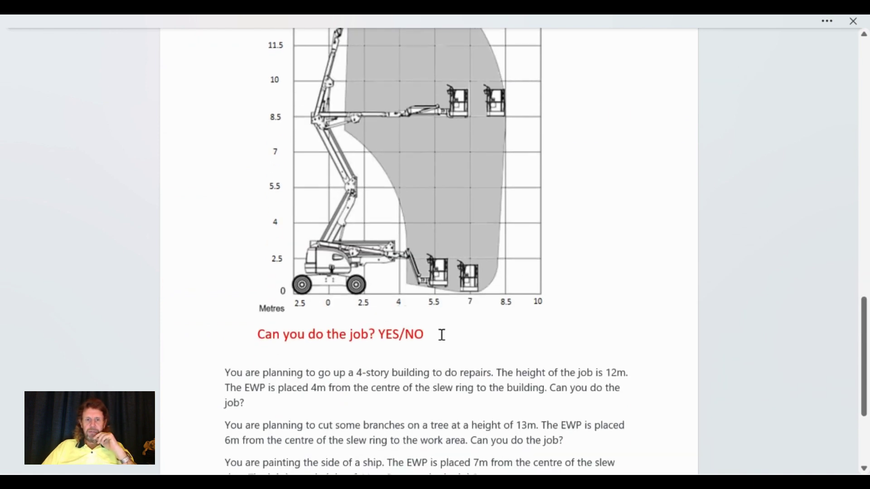
pyautogui.moveTo(440, 334); pyautogui.dragTo(250, 341)
pyautogui.press('Delete')
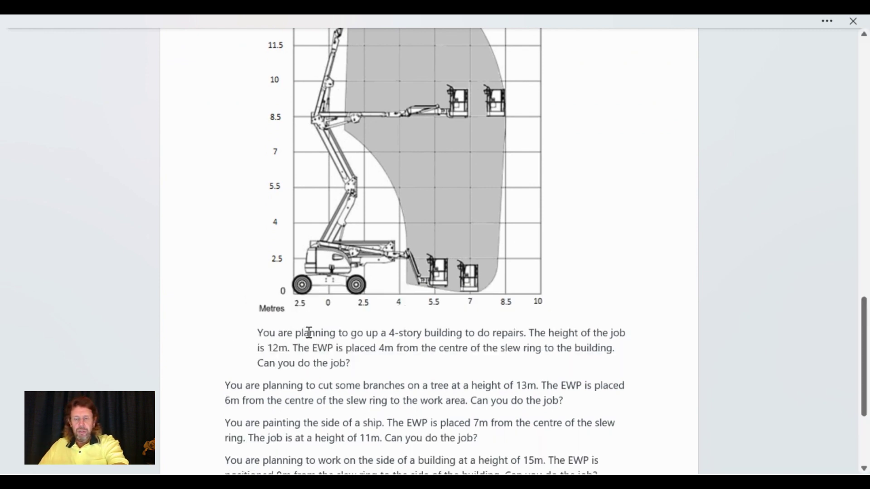
pyautogui.press('Return')
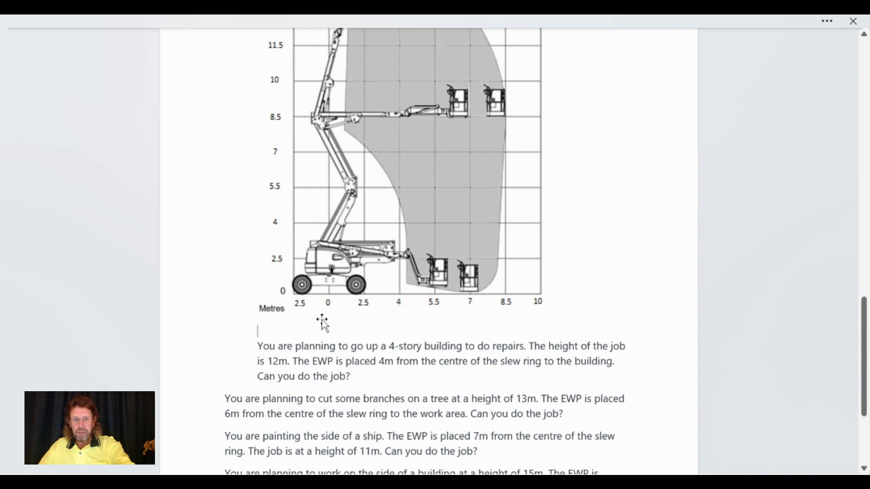
pyautogui.hotkey('ctrl', 'z')
pyautogui.hotkey('ctrl', 'z')
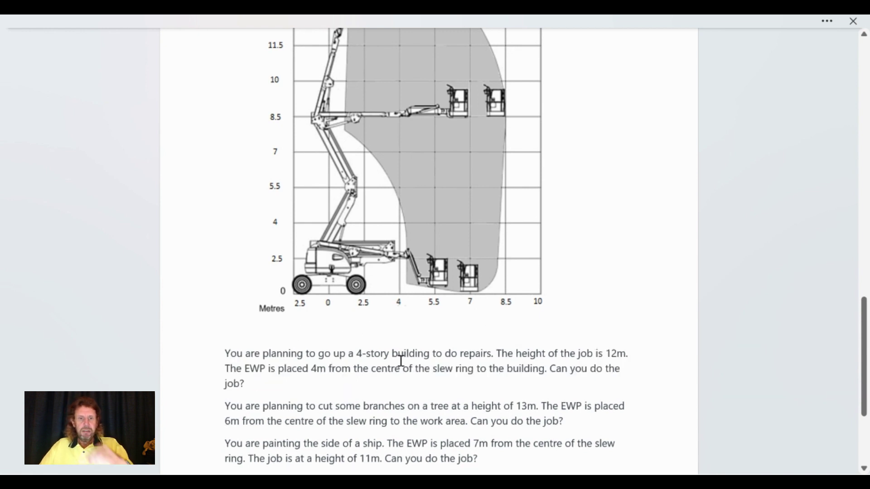
pyautogui.scroll(1, 521, 304)
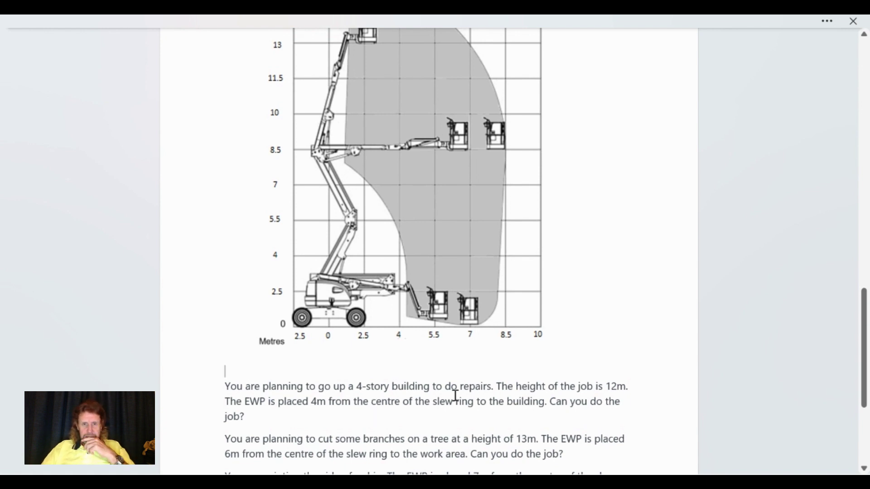
# Add a red YES after the 4-story building question (12m high, 4m out).
pyautogui.scroll(2, 503, 376)
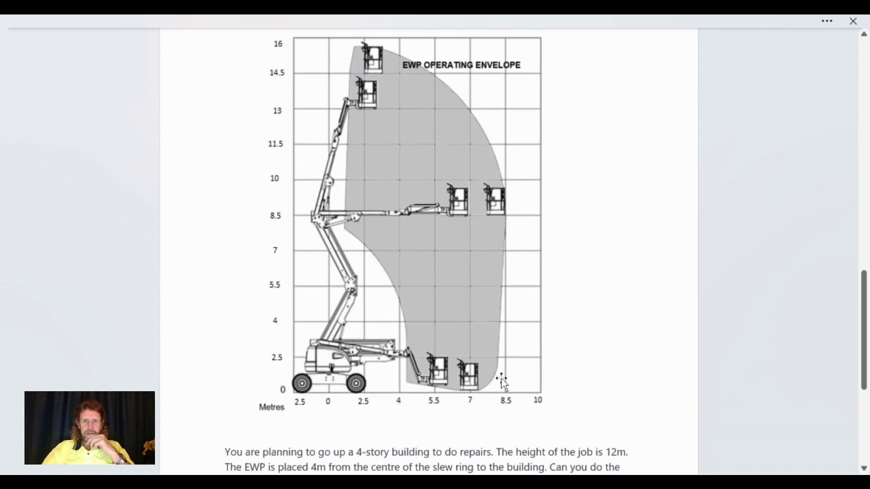
pyautogui.scroll(-1, 505, 379)
pyautogui.scroll(-1, 406, 370)
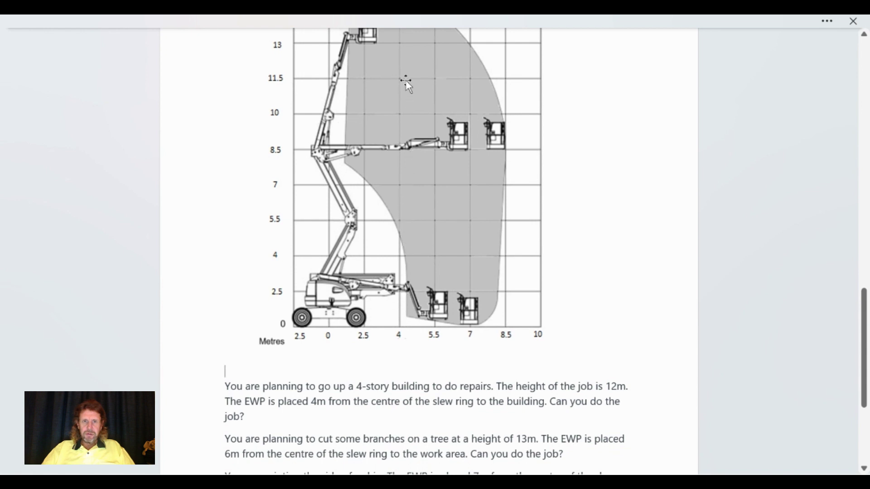
pyautogui.scroll(2, 400, 58)
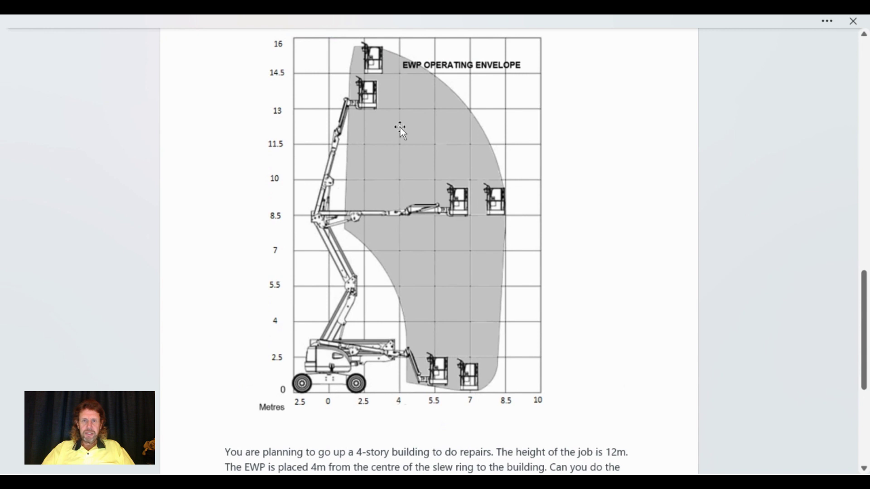
pyautogui.scroll(-4, 401, 127)
pyautogui.click(271, 352)
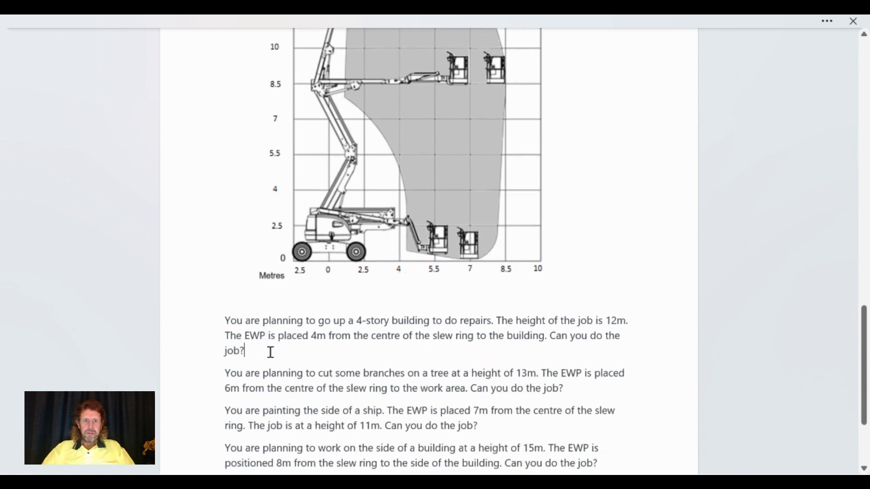
pyautogui.write('Y')
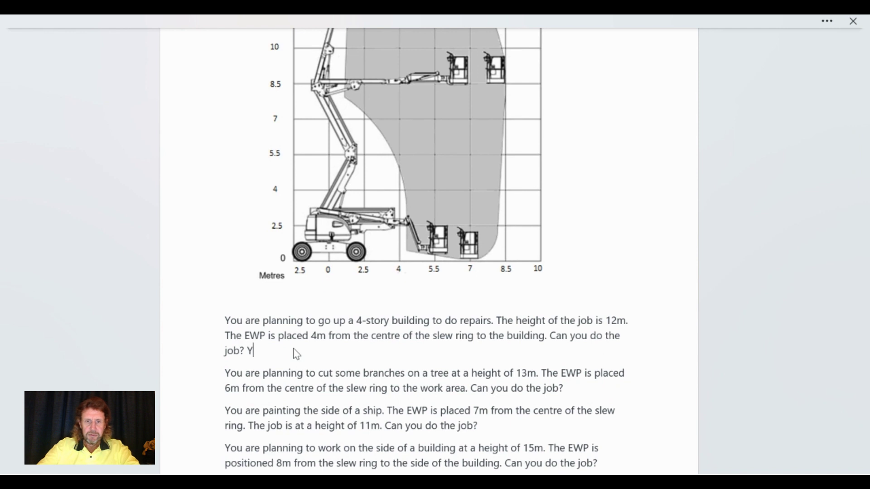
pyautogui.press('BackSpace')
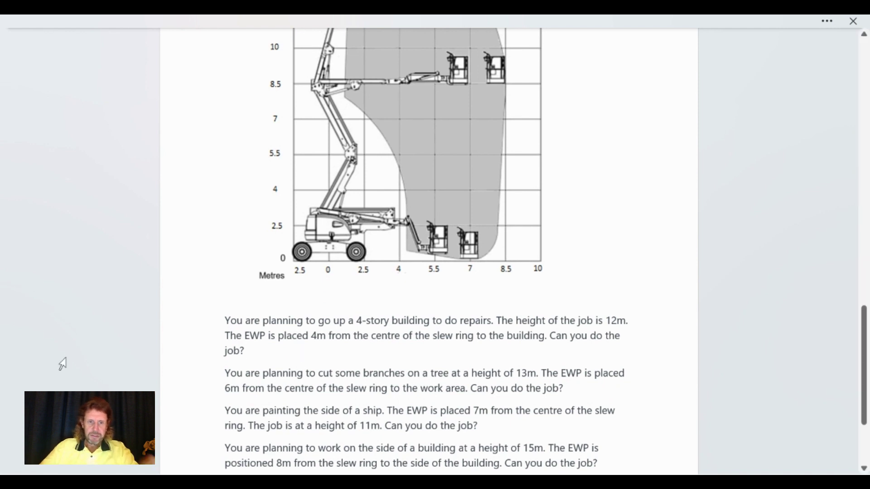
pyautogui.rightClick(256, 351)
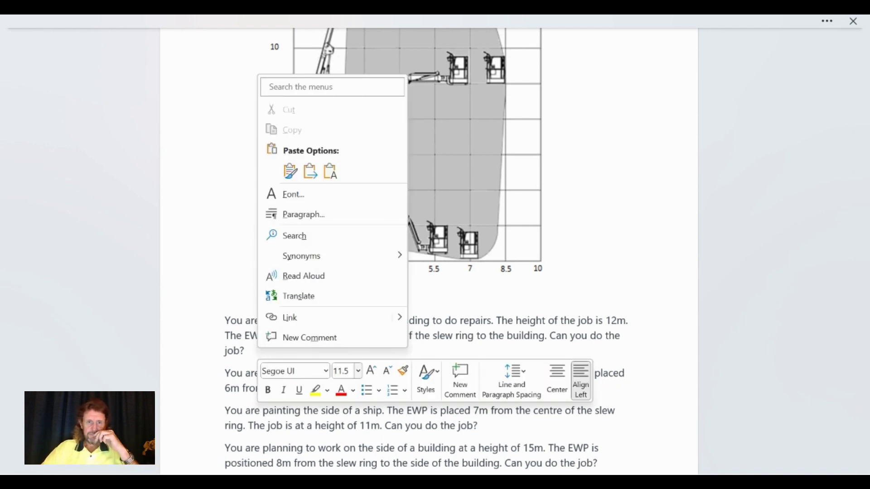
pyautogui.press('Escape')
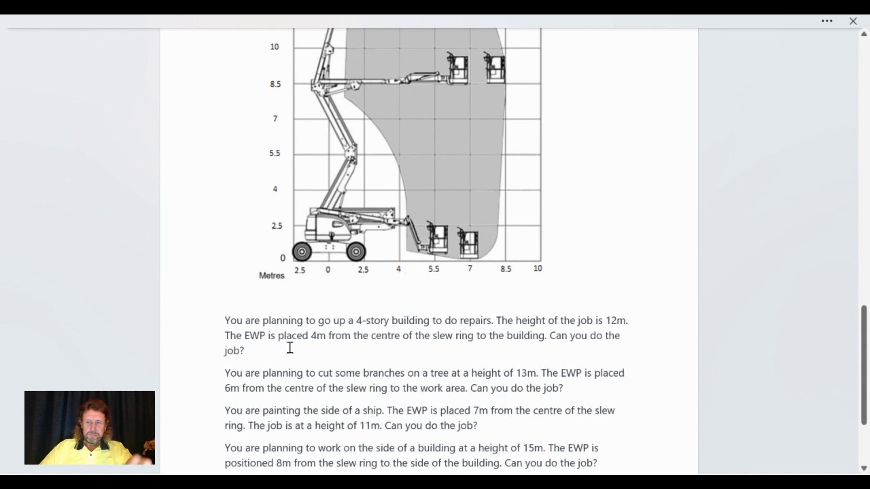
pyautogui.write('YES')
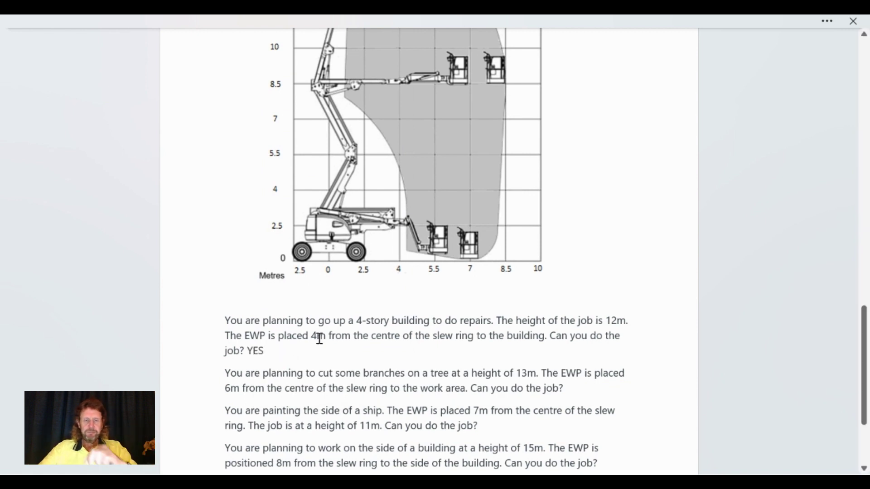
pyautogui.moveTo(270, 351); pyautogui.dragTo(247, 352)
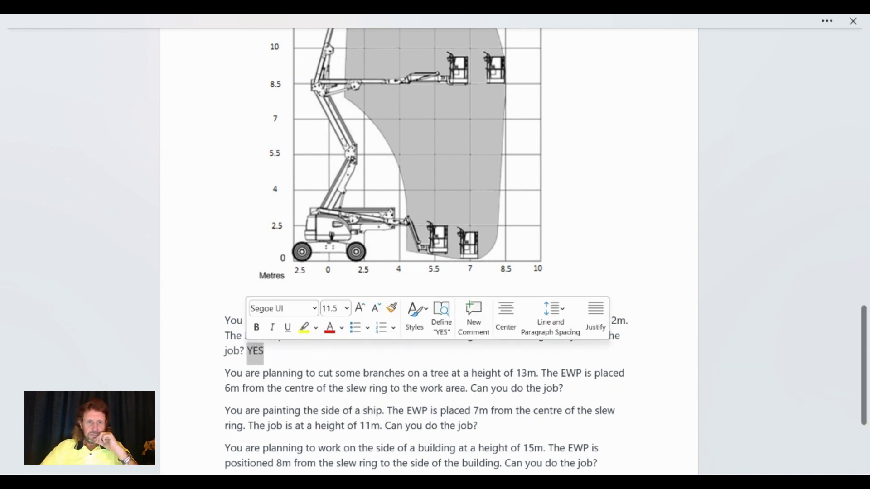
pyautogui.click(329, 327)
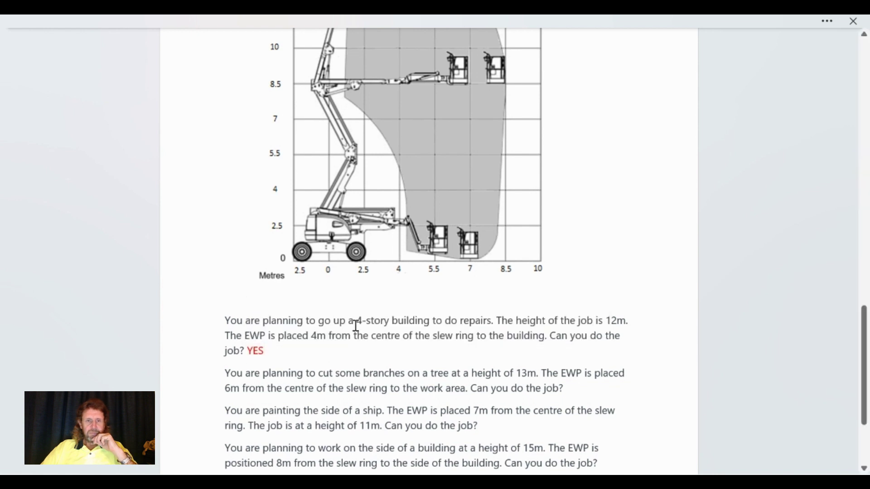
# Add a red YES after the tree-branches question (13m high, EWP 6m away).
pyautogui.scroll(-1, 418, 345)
pyautogui.scroll(1, 384, 371)
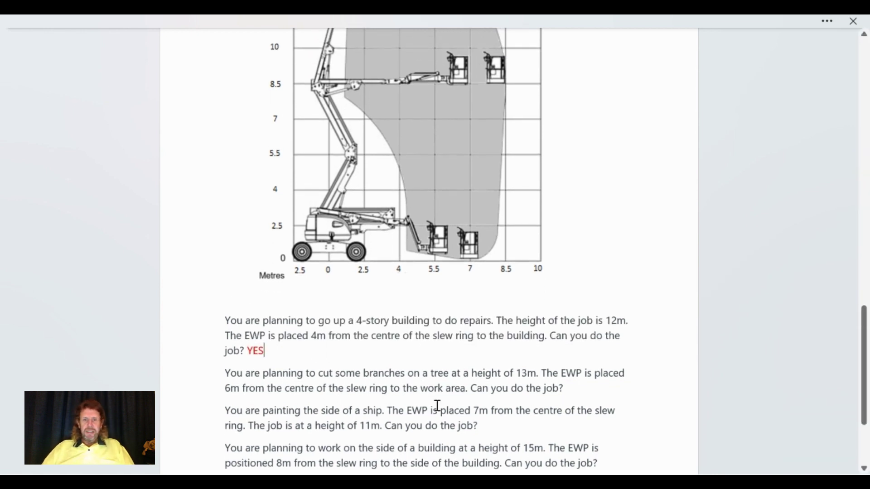
pyautogui.scroll(3, 473, 378)
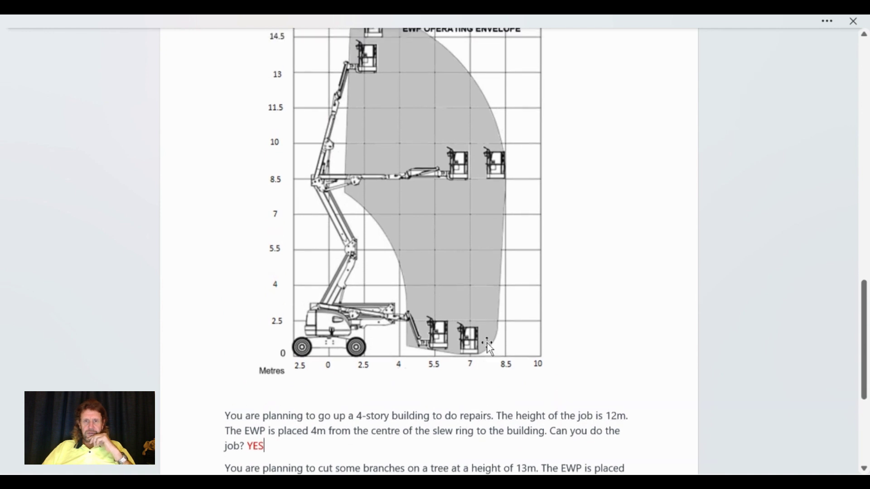
pyautogui.scroll(-2, 444, 156)
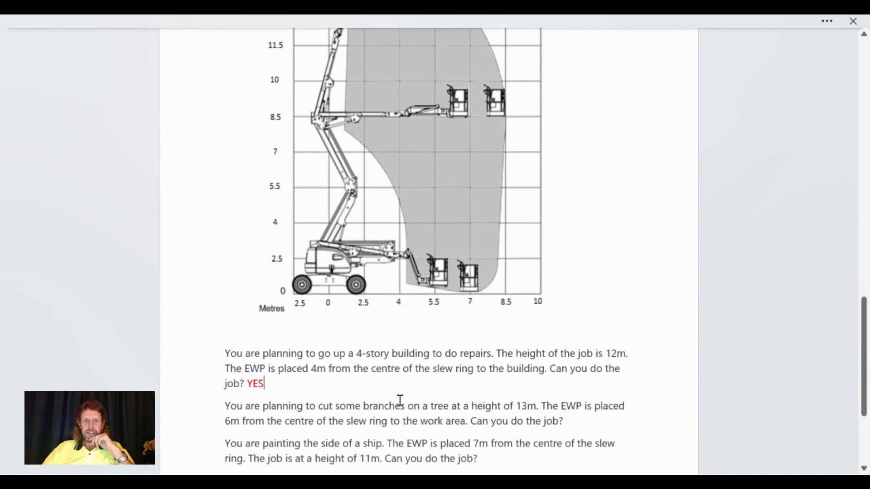
pyautogui.scroll(1, 454, 361)
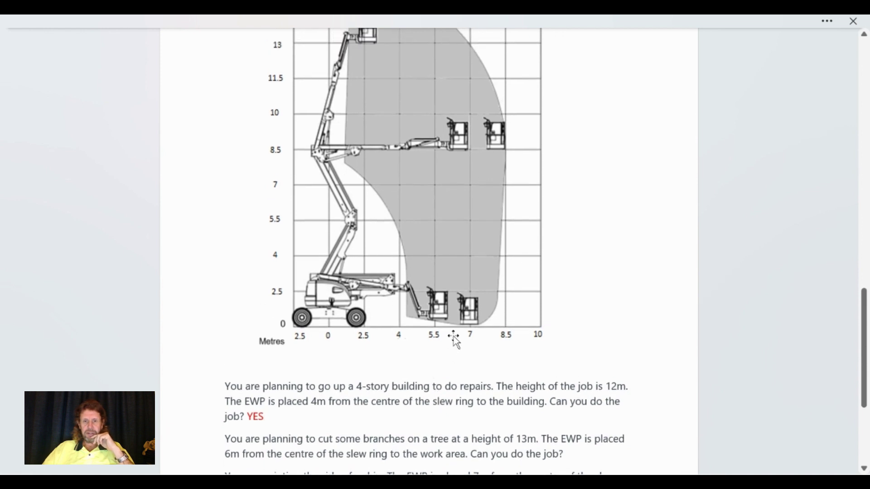
pyautogui.scroll(1, 457, 316)
pyautogui.scroll(1, 458, 315)
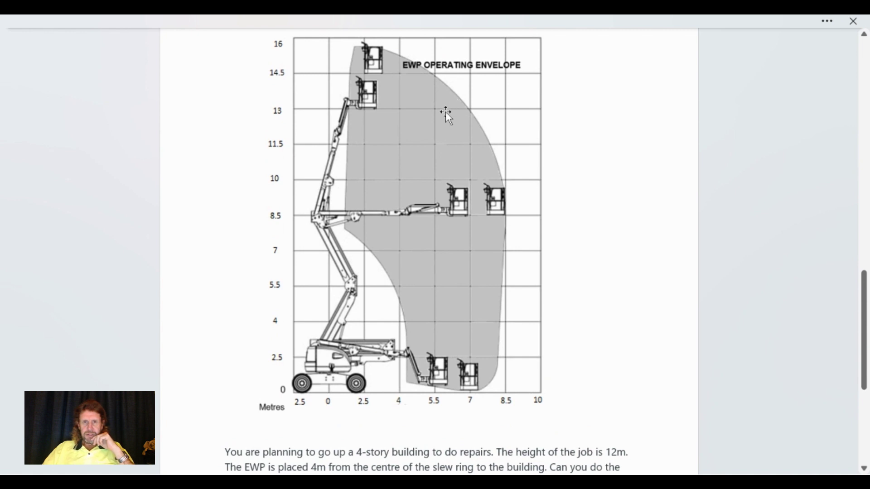
pyautogui.scroll(-5, 449, 112)
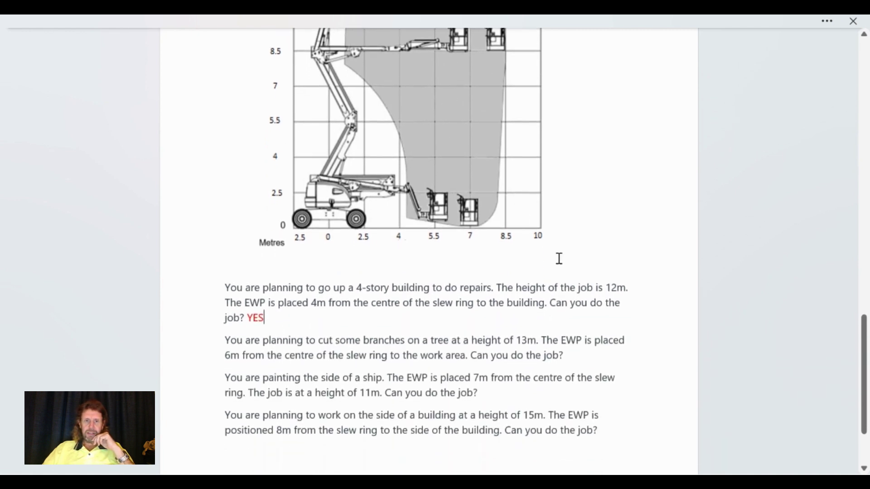
pyautogui.rightClick(577, 356)
pyautogui.press('Escape')
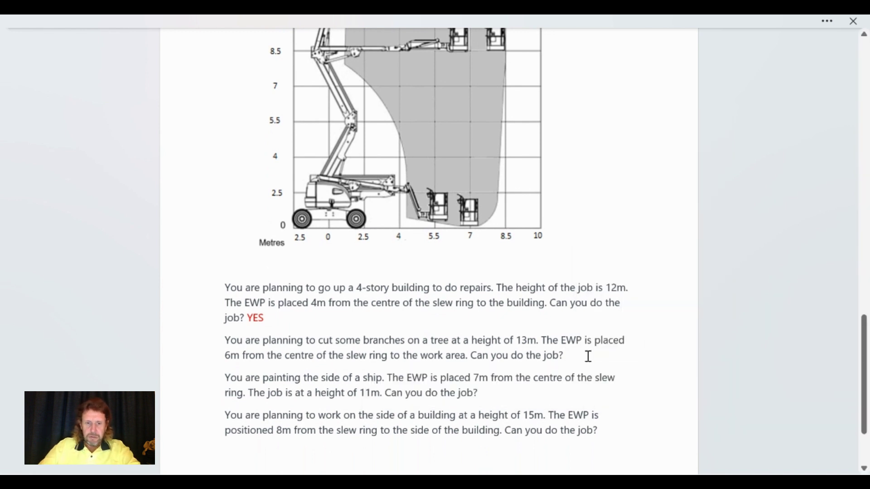
pyautogui.write('YES')
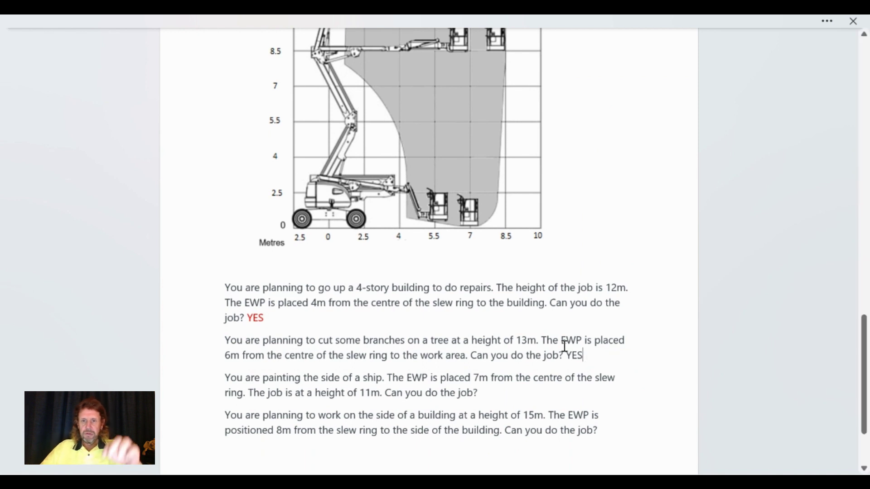
pyautogui.moveTo(583, 357); pyautogui.dragTo(565, 358)
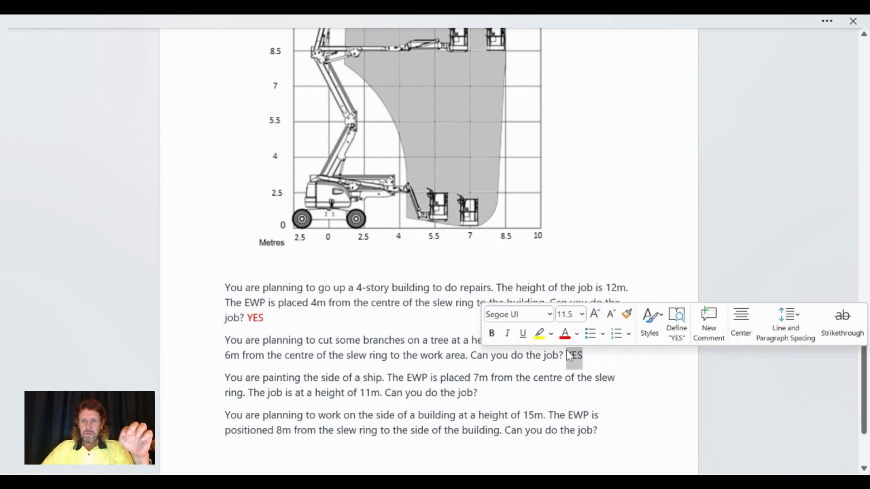
pyautogui.click(564, 333)
pyautogui.scroll(-1, 486, 361)
pyautogui.click(485, 361)
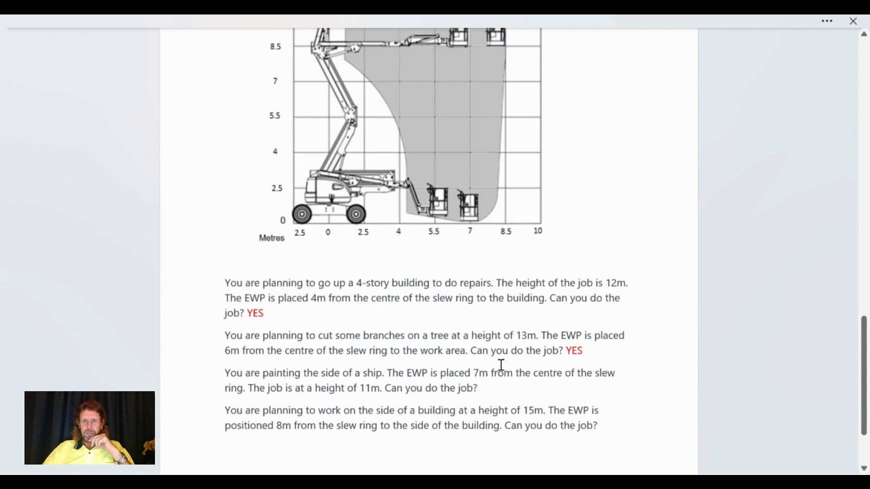
# Add a red YES after the ship-painting question (EWP 7m away, job at 11m).
pyautogui.scroll(1, 501, 363)
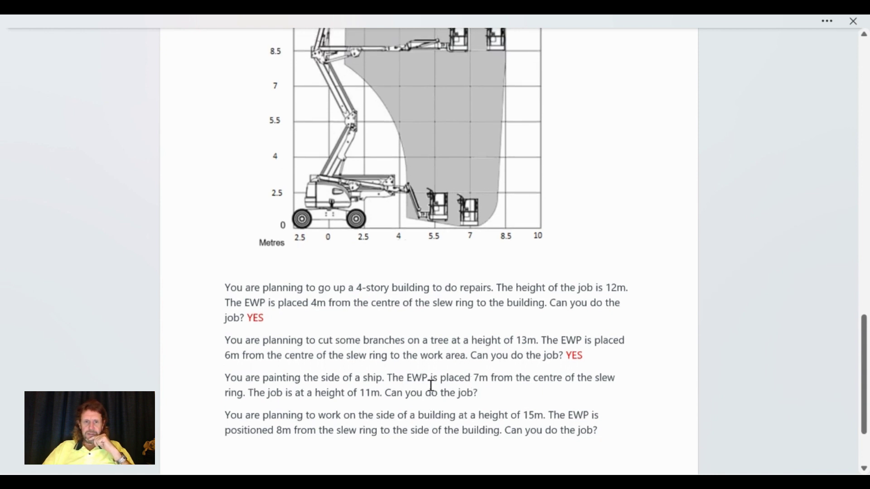
pyautogui.scroll(2, 436, 366)
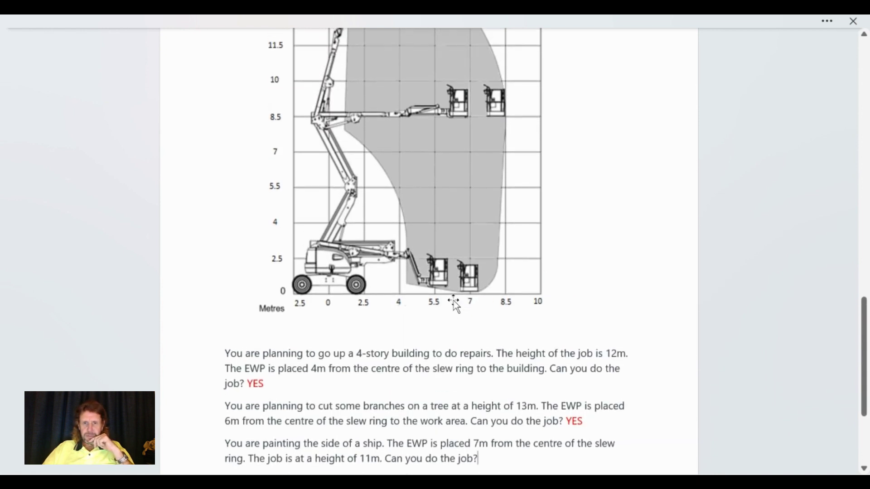
pyautogui.scroll(3, 469, 299)
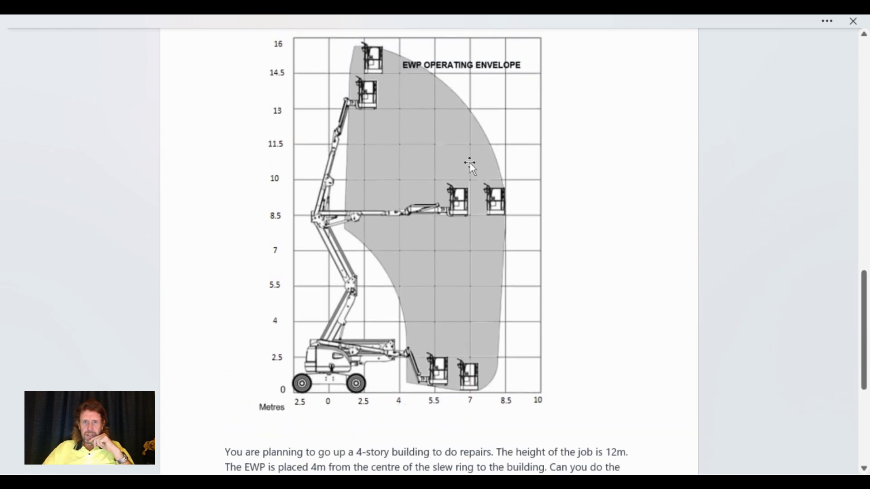
pyautogui.scroll(-6, 471, 168)
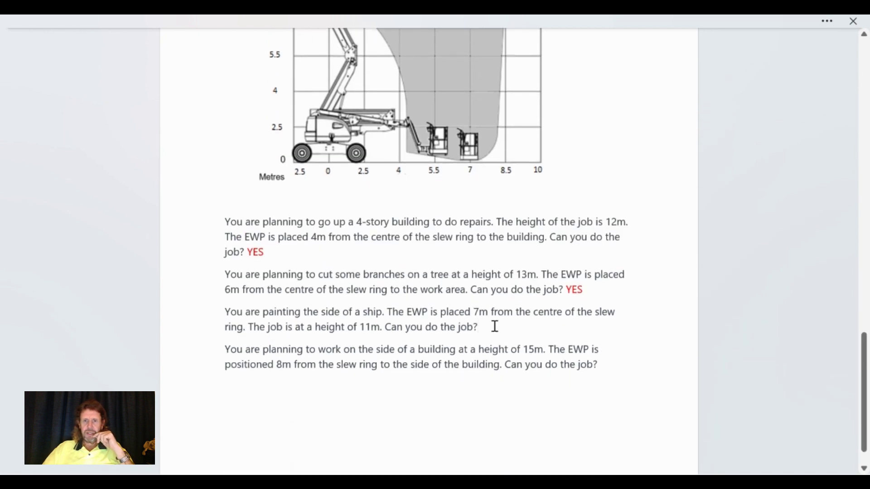
pyautogui.click(498, 325)
pyautogui.rightClick(498, 323)
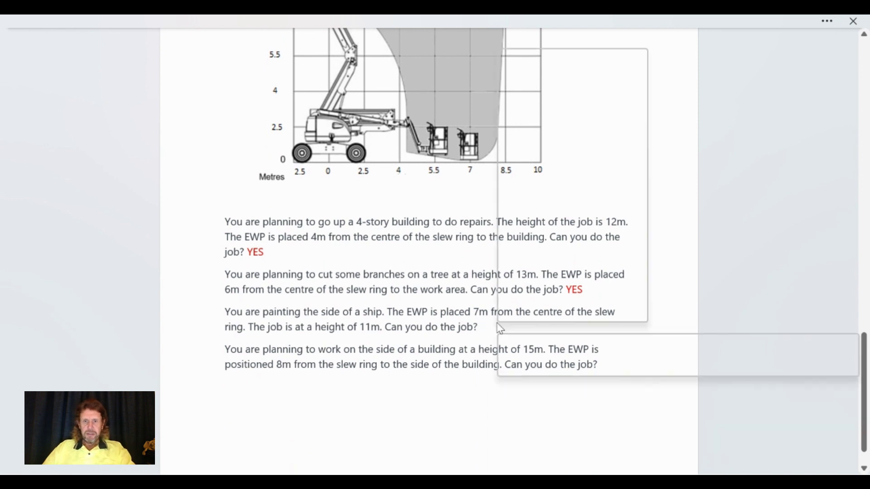
pyautogui.press('Escape')
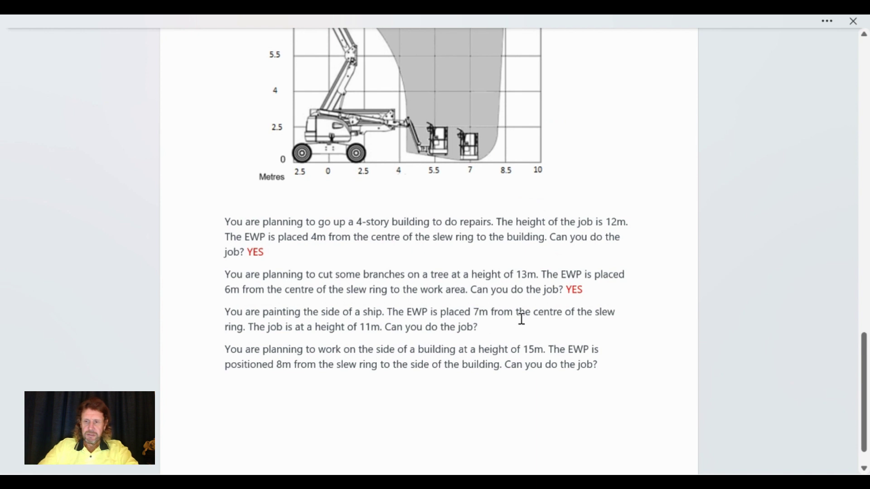
pyautogui.write('Ye')
pyautogui.press('BackSpace')
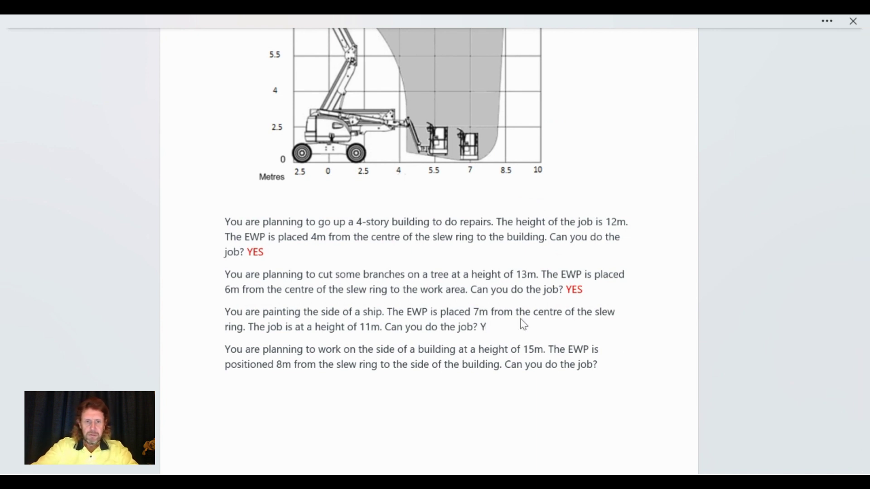
pyautogui.write('ES')
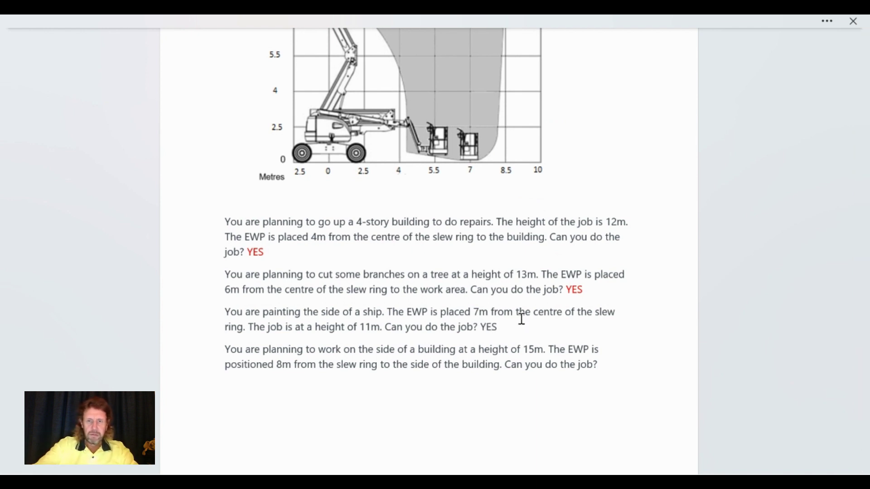
pyautogui.moveTo(515, 330); pyautogui.dragTo(481, 330)
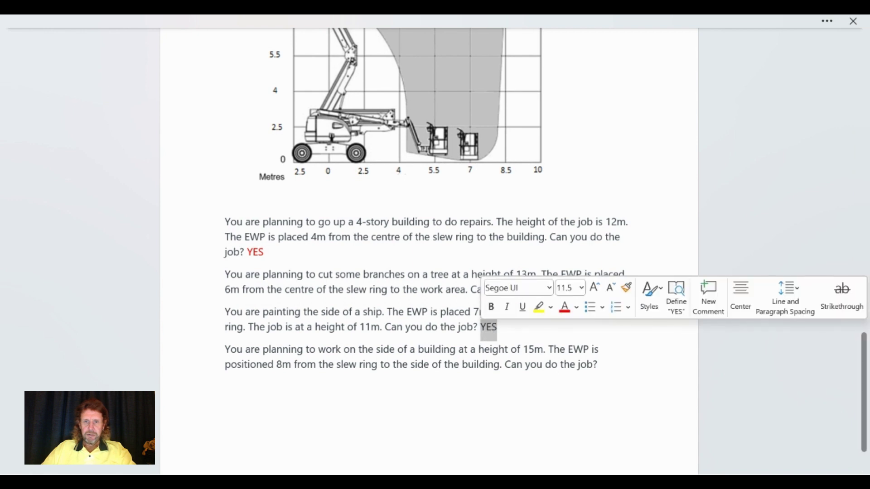
pyautogui.click(564, 307)
pyautogui.click(535, 349)
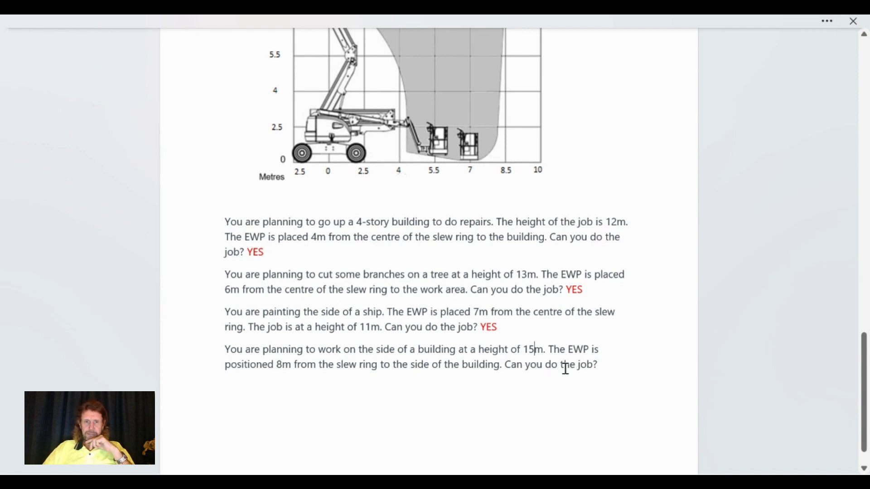
# Add a red NO after the final question (15m high, EWP 8m away).
pyautogui.scroll(1, 564, 369)
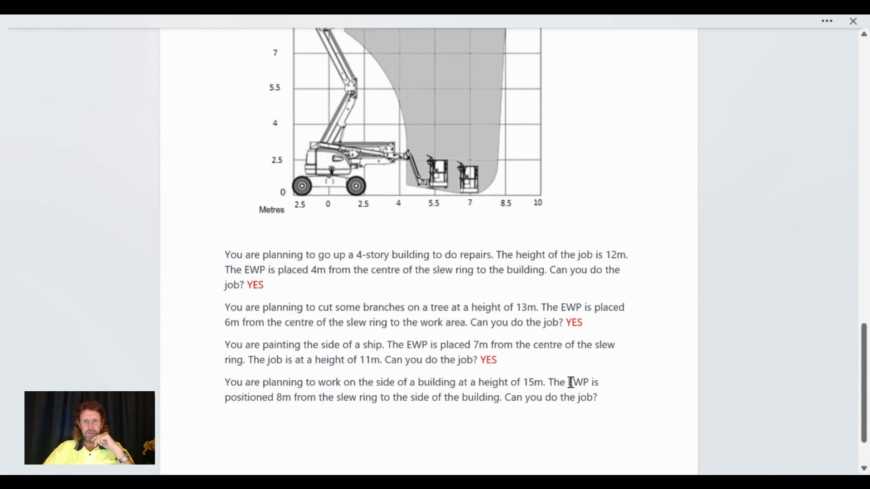
pyautogui.scroll(1, 574, 377)
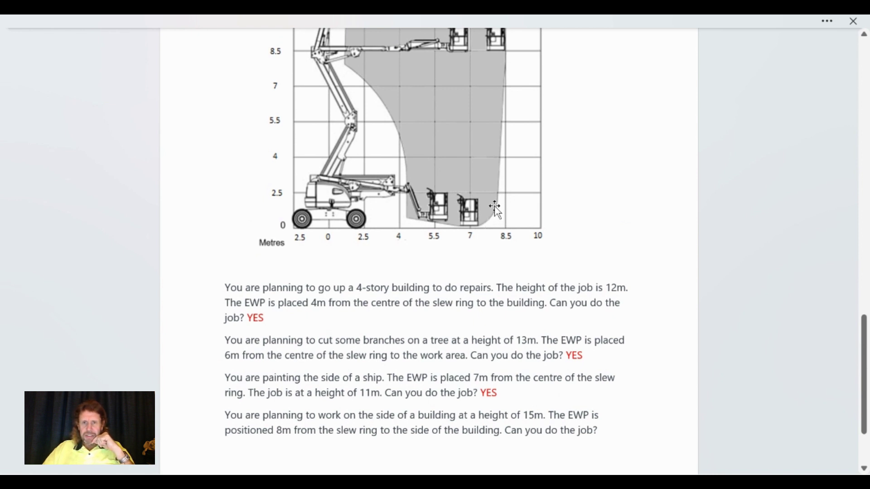
pyautogui.scroll(4, 492, 211)
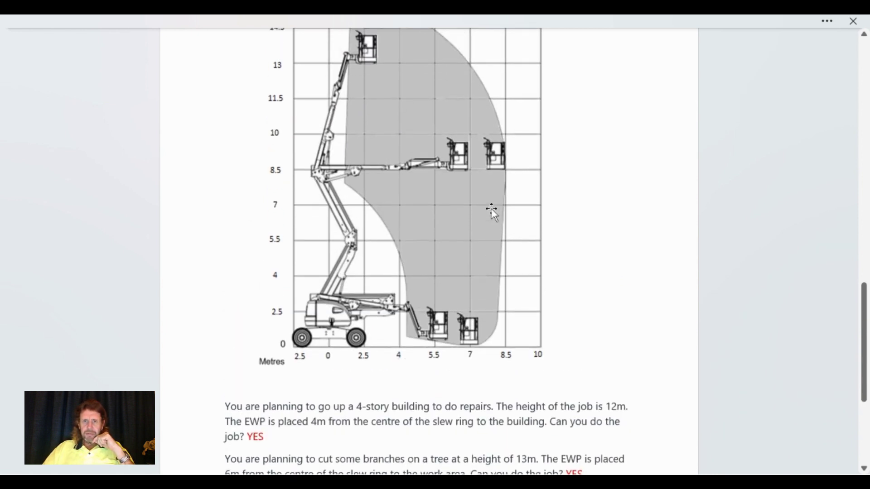
pyautogui.scroll(3, 491, 210)
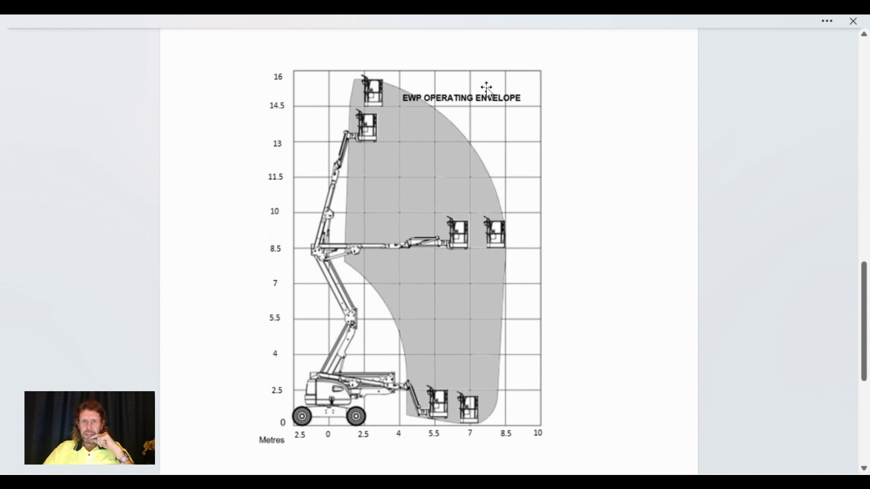
pyautogui.scroll(-5, 504, 142)
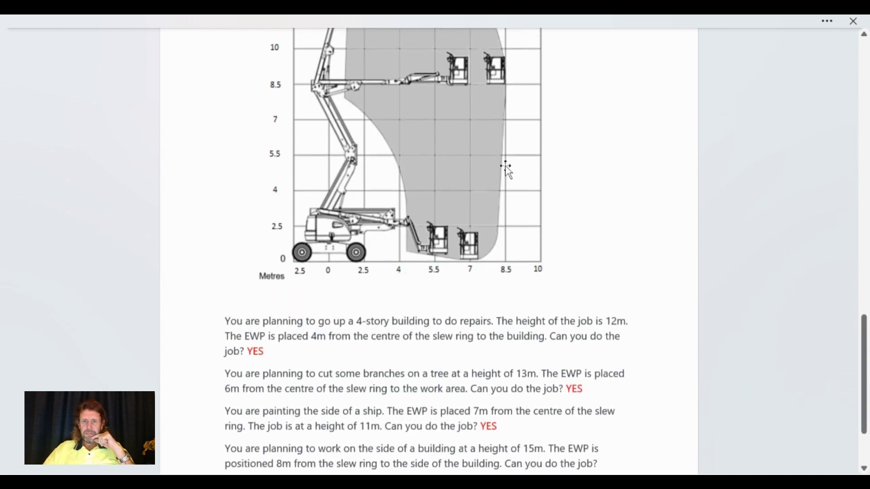
pyautogui.scroll(-4, 507, 168)
pyautogui.click(606, 328)
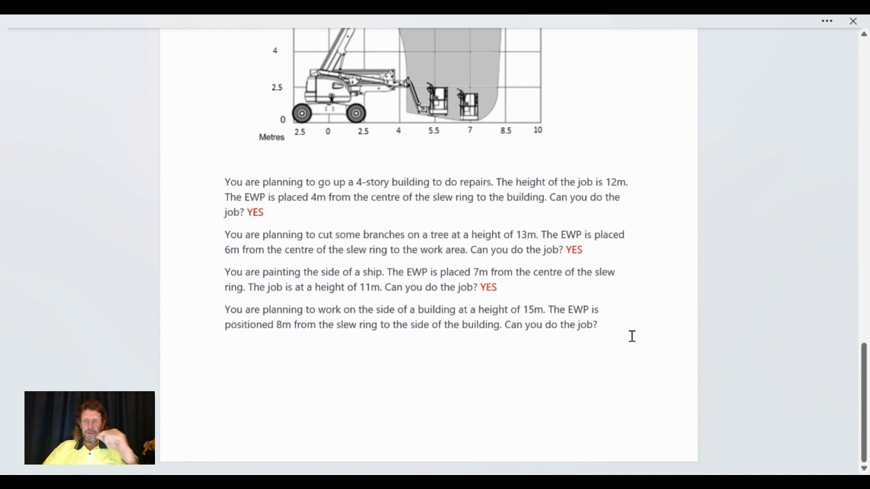
pyautogui.write('NO')
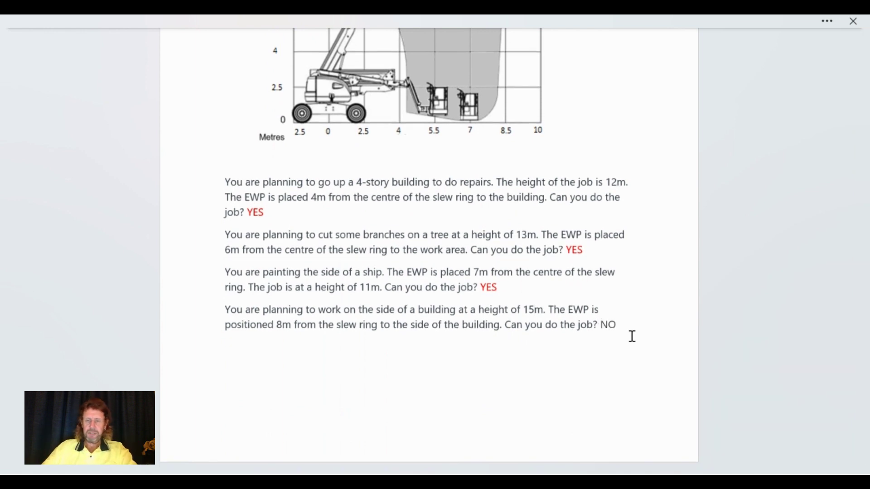
pyautogui.doubleClick(608, 324)
pyautogui.click(565, 302)
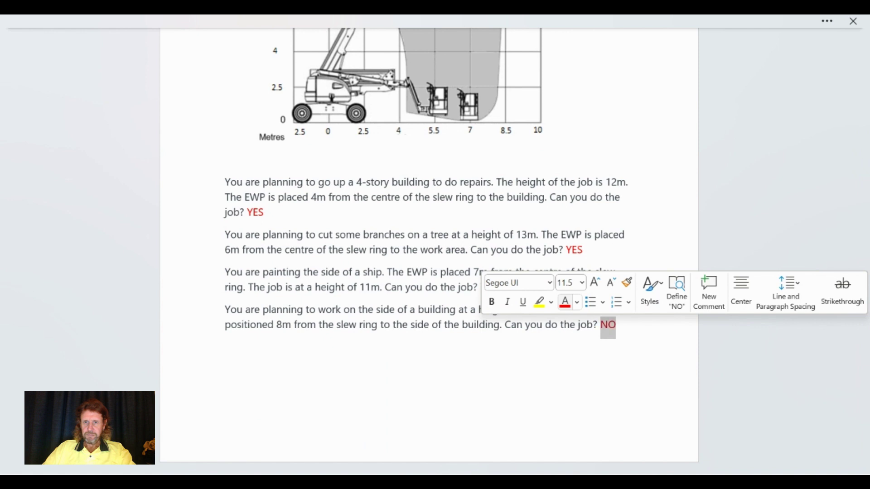
pyautogui.press('Left')
pyautogui.scroll(6, 625, 360)
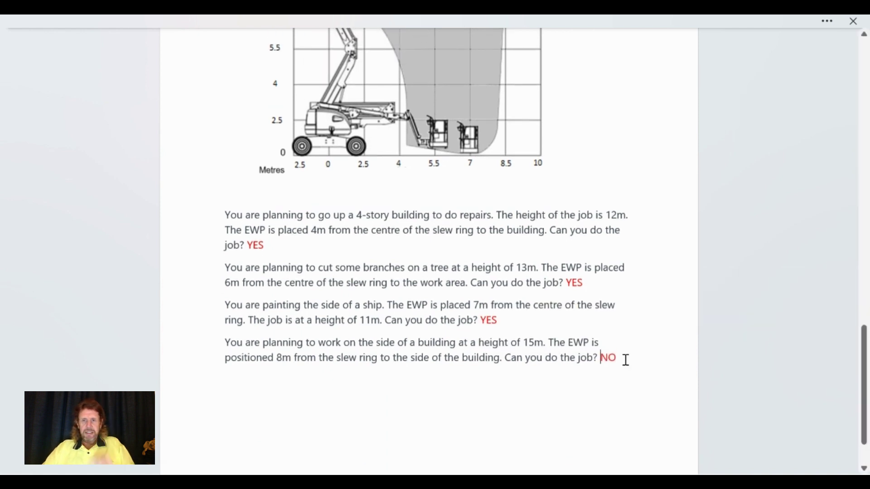
pyautogui.scroll(-6, 607, 383)
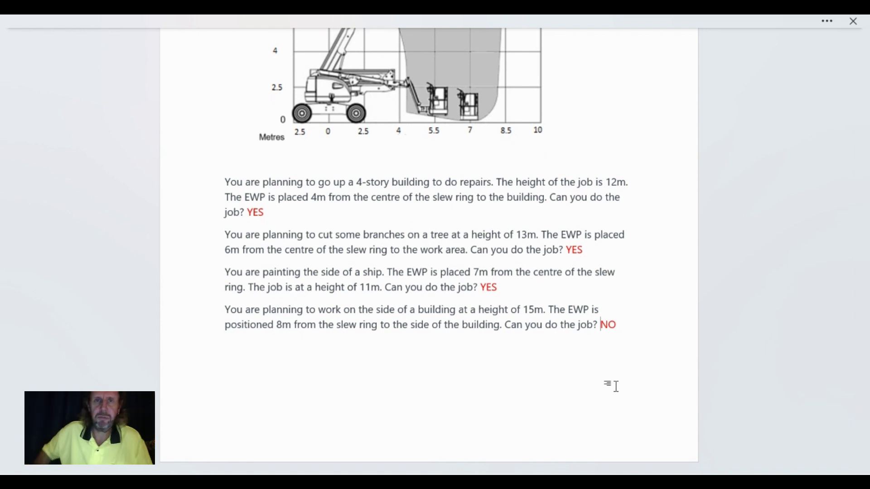
# Scroll back up to question 2's red paint-drum working.
pyautogui.scroll(10, 521, 294)
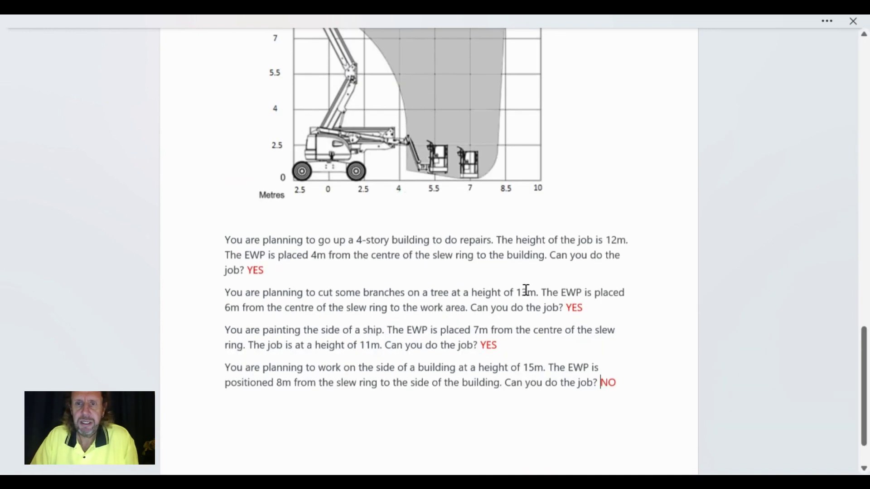
pyautogui.scroll(8, 519, 319)
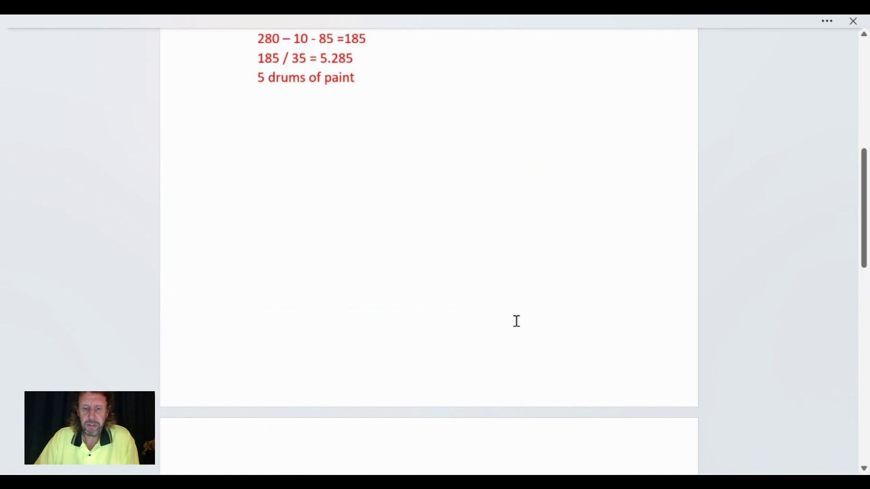